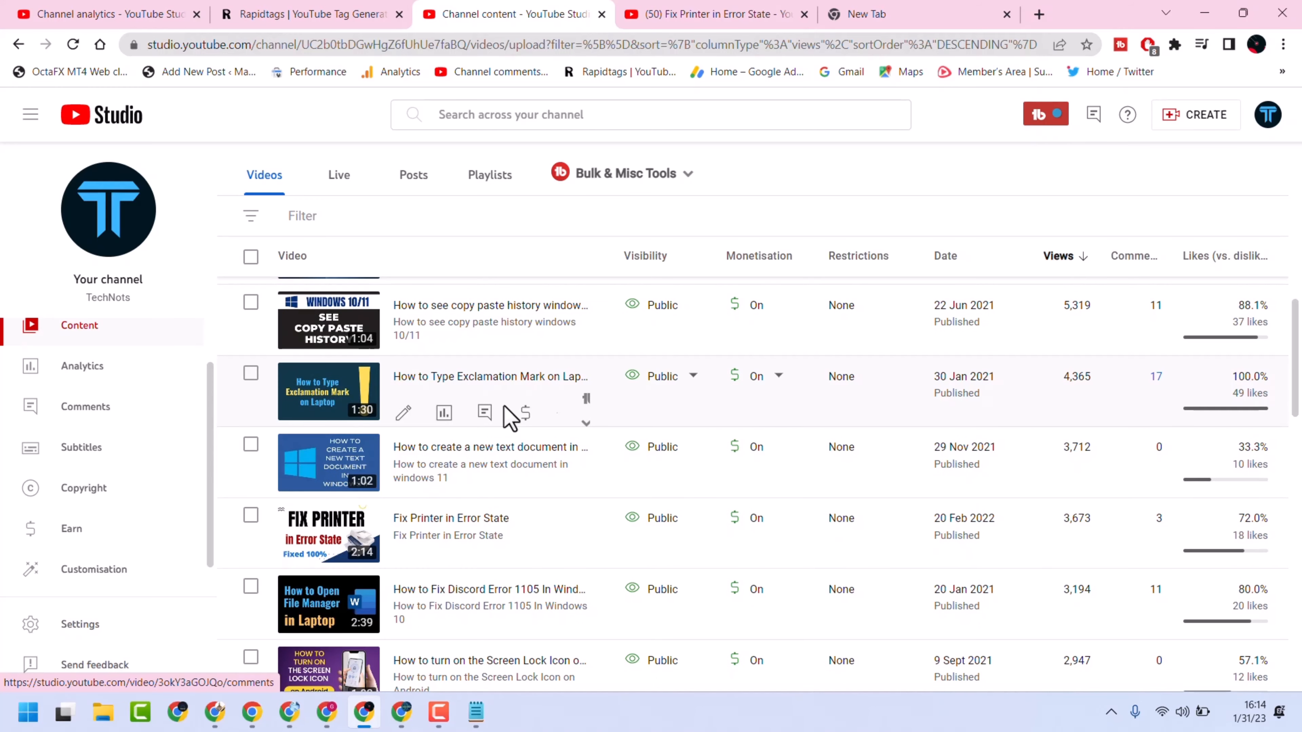
Step: Find the video "How to Fix Discord Error 1105 In Windows 10" in the channel content and open its details
scroll(508, 418, "down", 5)
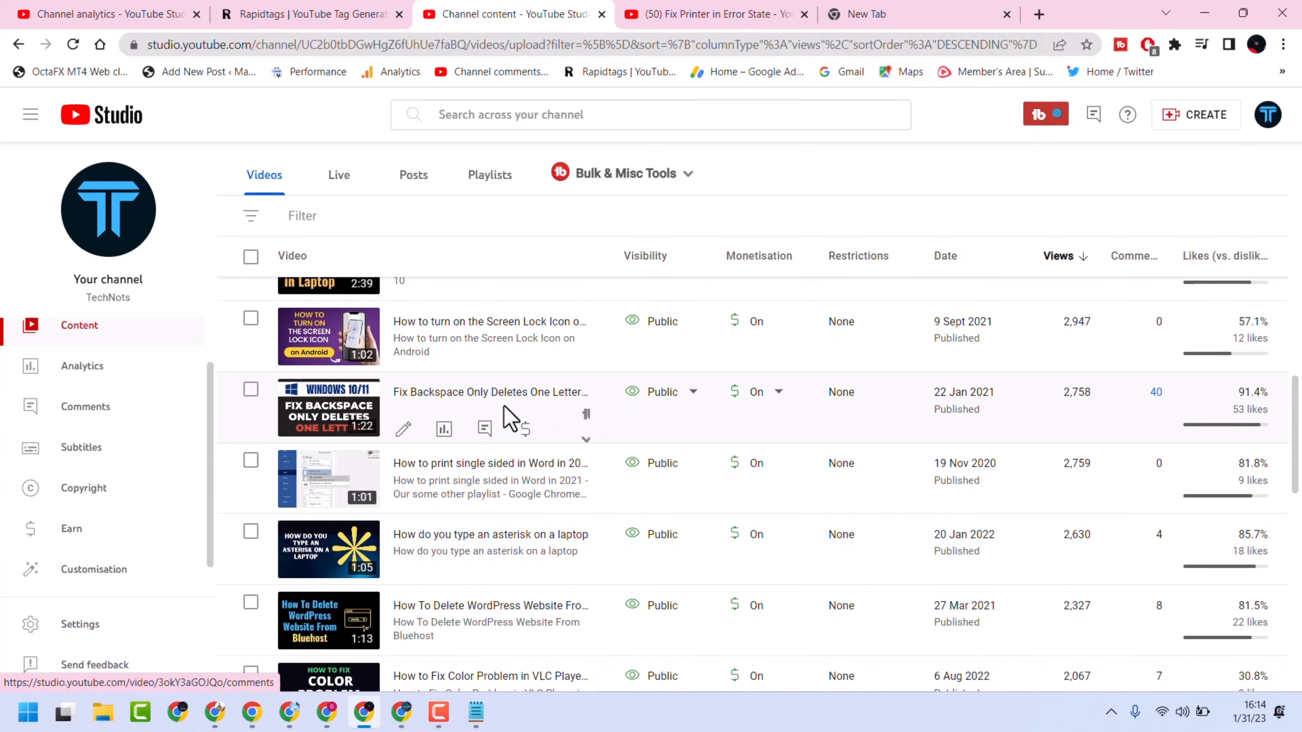
scroll(507, 418, "down", 5)
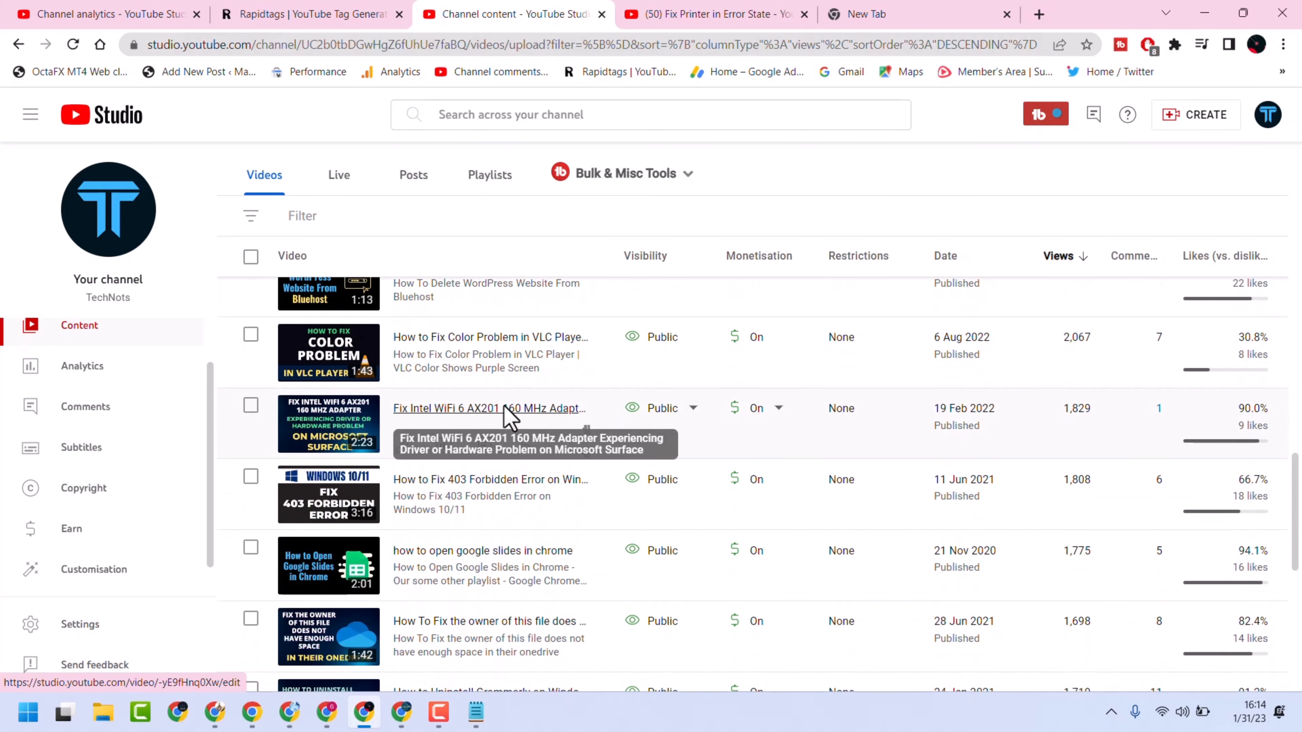
scroll(508, 418, "up", 6)
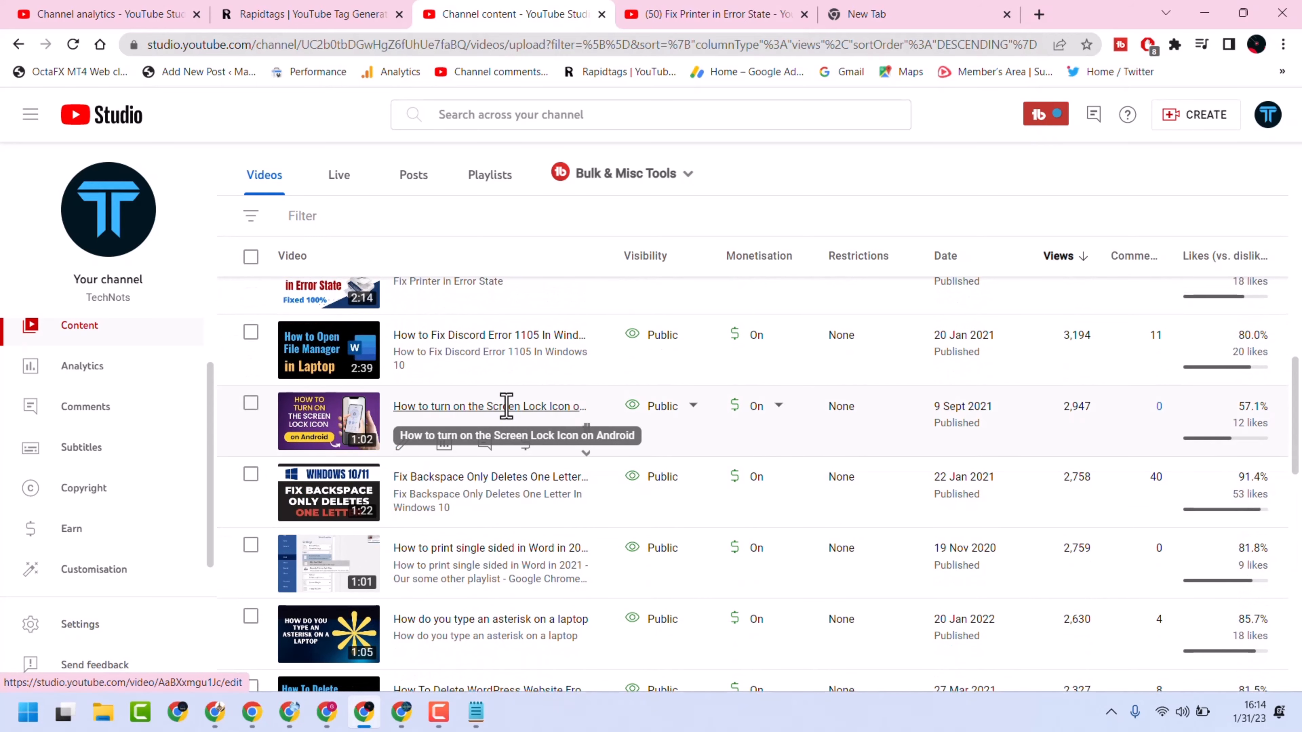
scroll(506, 406, "up", 1)
scroll(505, 410, "down", 1)
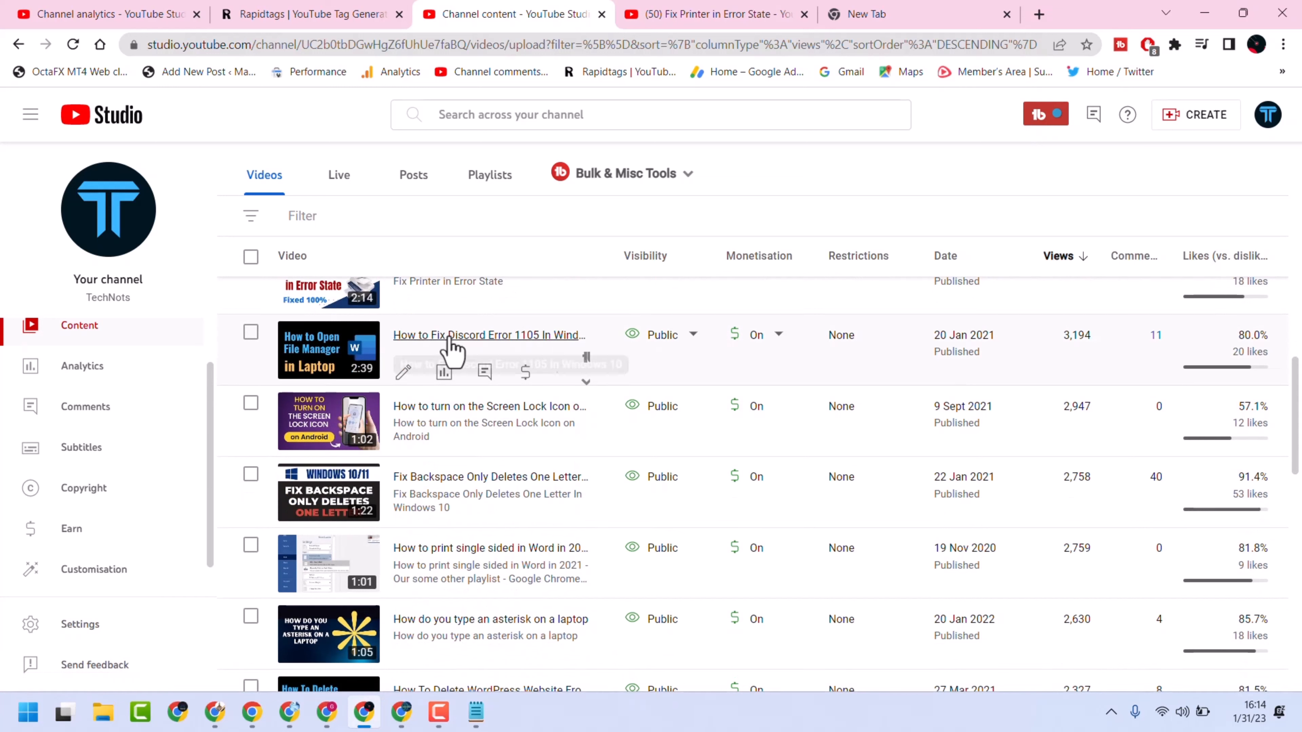
left_click(405, 373)
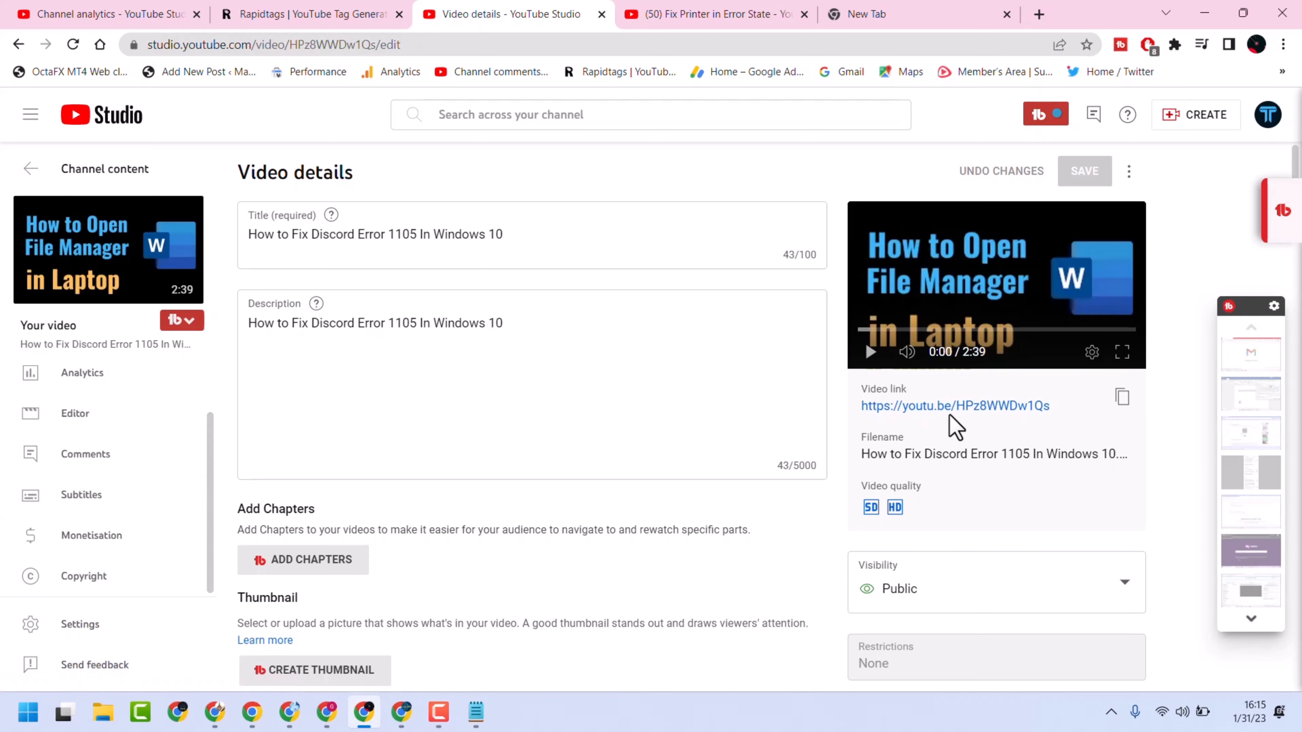
Step: Open the subtitles page of the Discord Error 1105 video
scroll(949, 417, "down", 5)
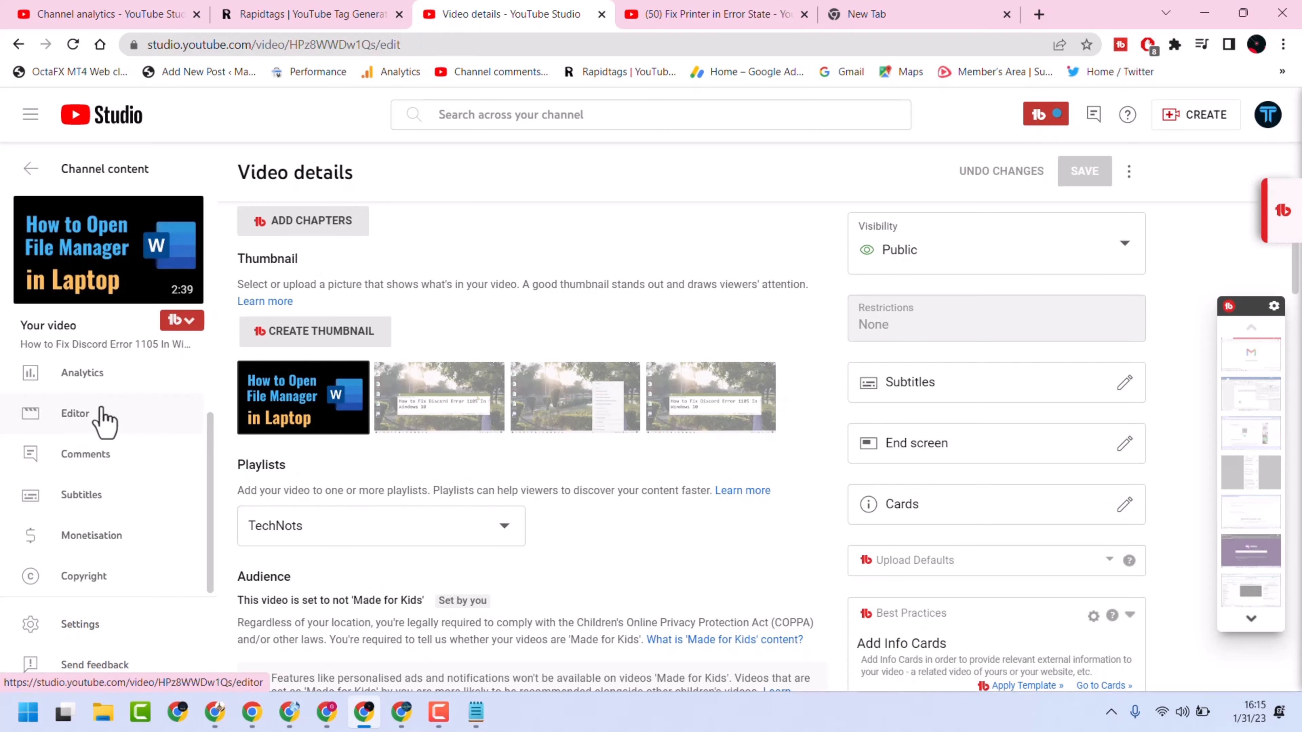
scroll(101, 410, "up", 1)
scroll(137, 458, "down", 1)
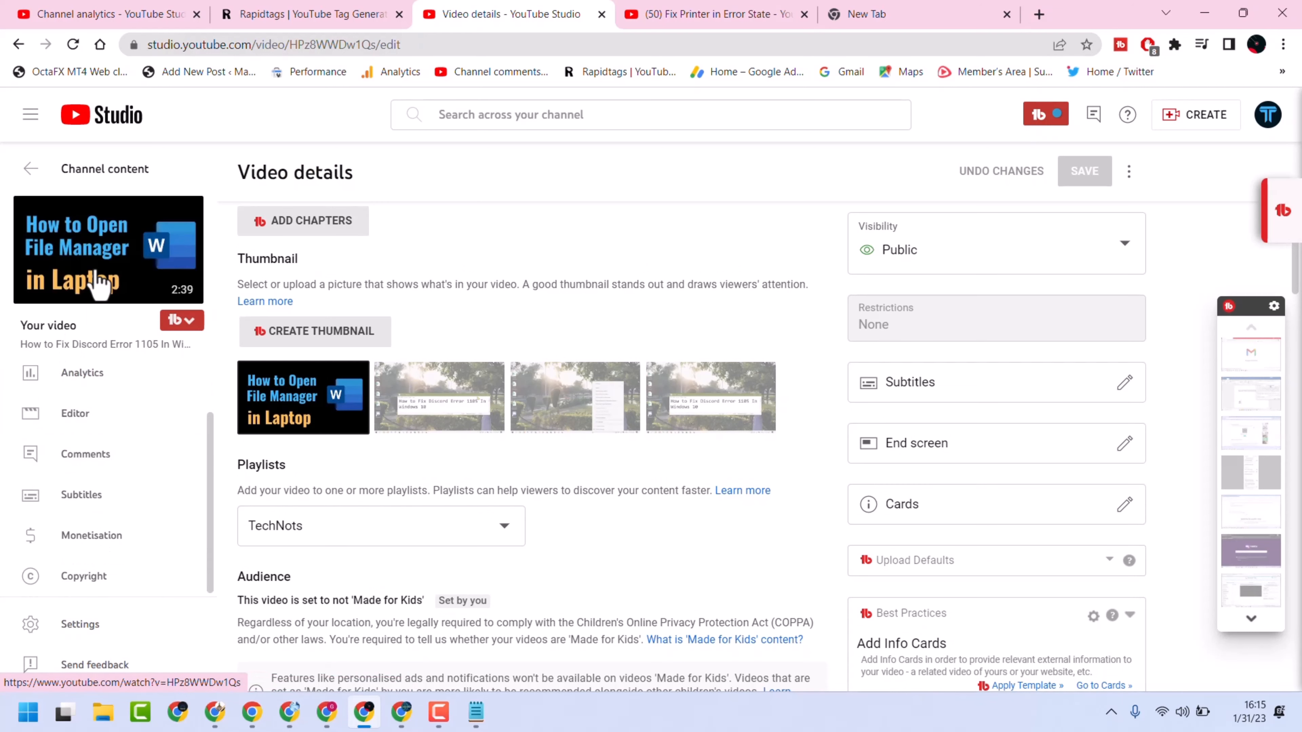
left_click(79, 498)
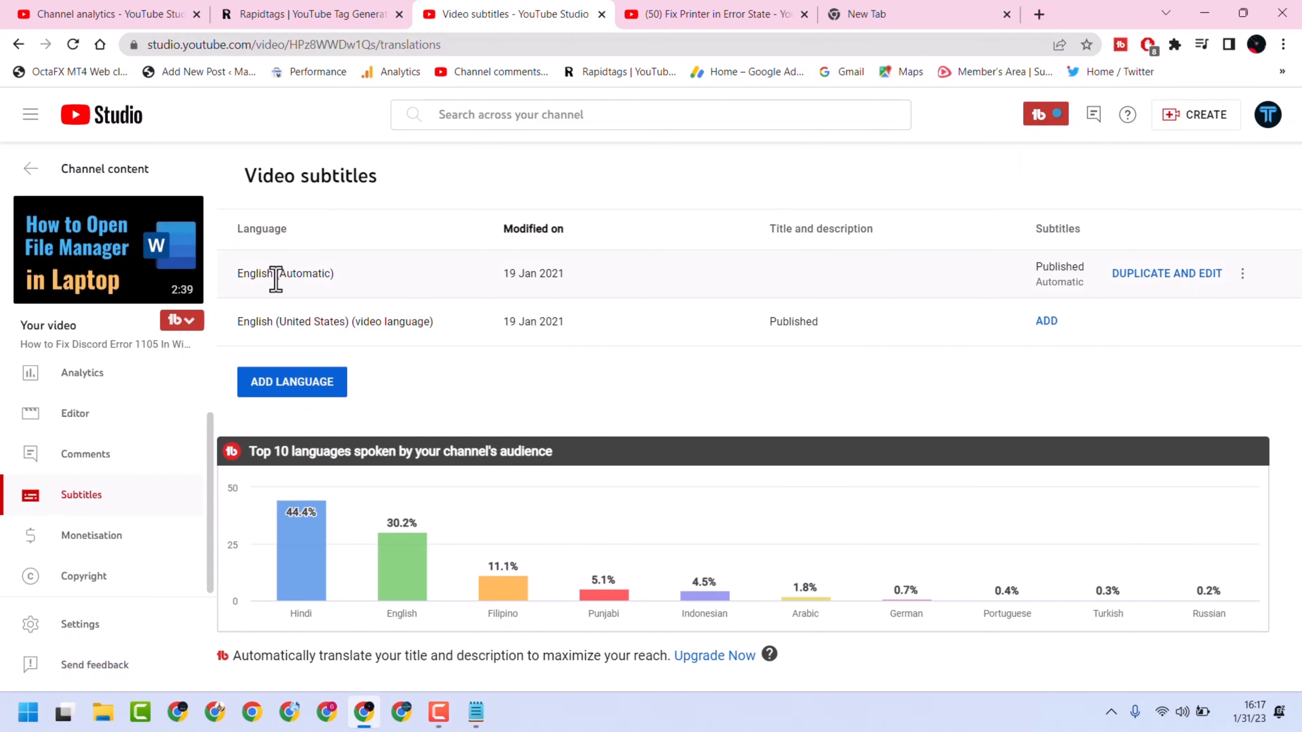
Step: Duplicate the automatic English subtitles, review the text and publish them as English subtitles
left_click(1146, 279)
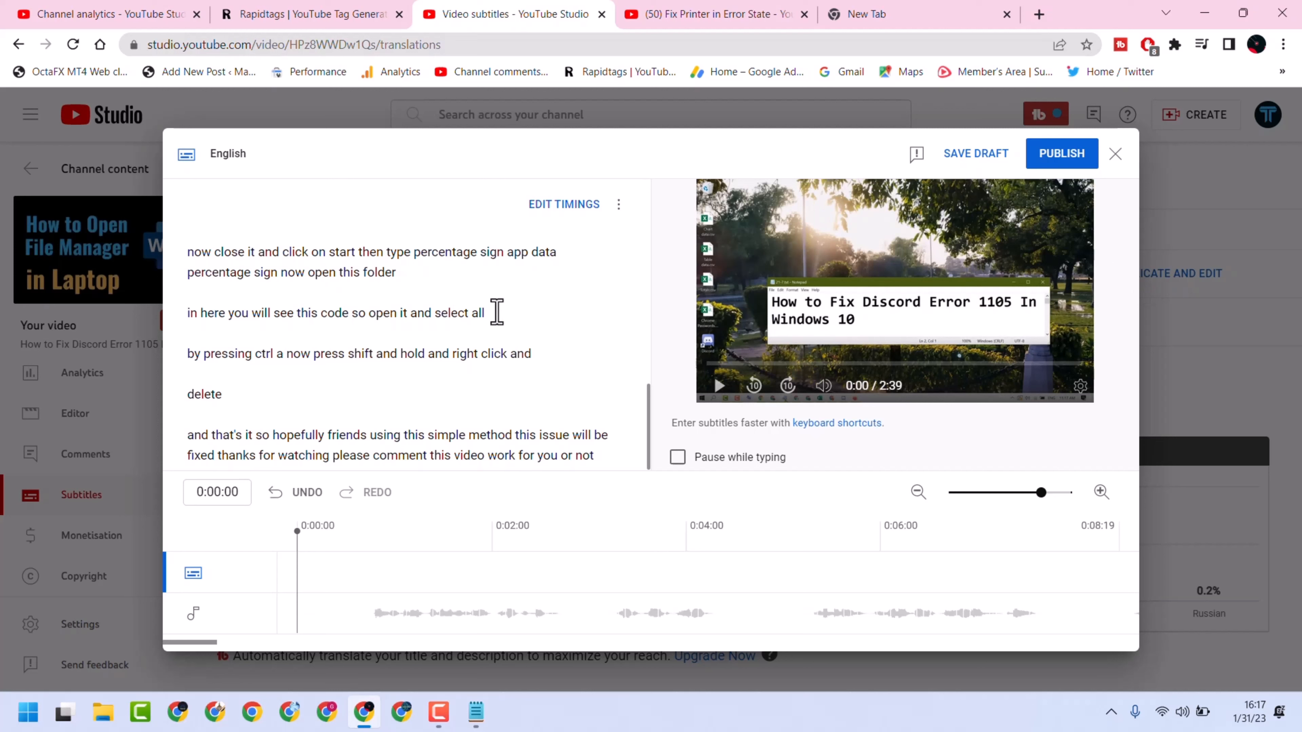
scroll(506, 308, "up", 10)
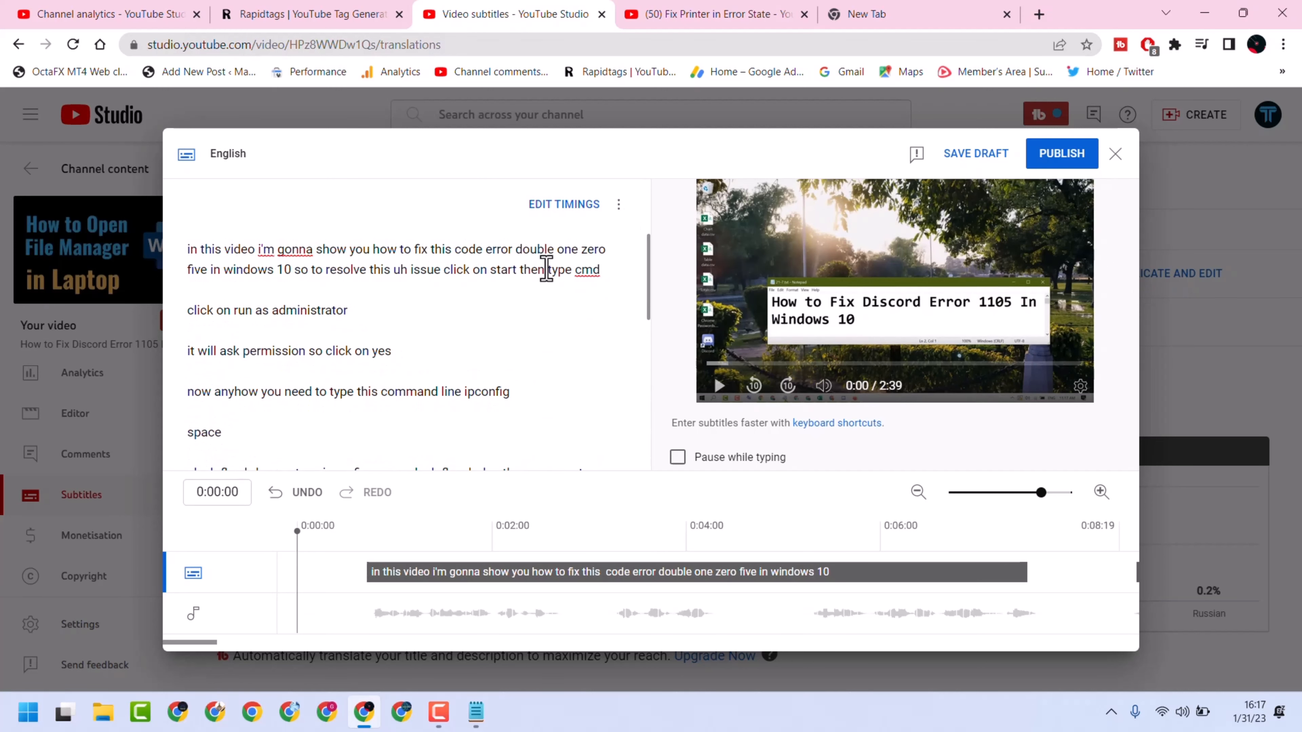
left_click(1062, 153)
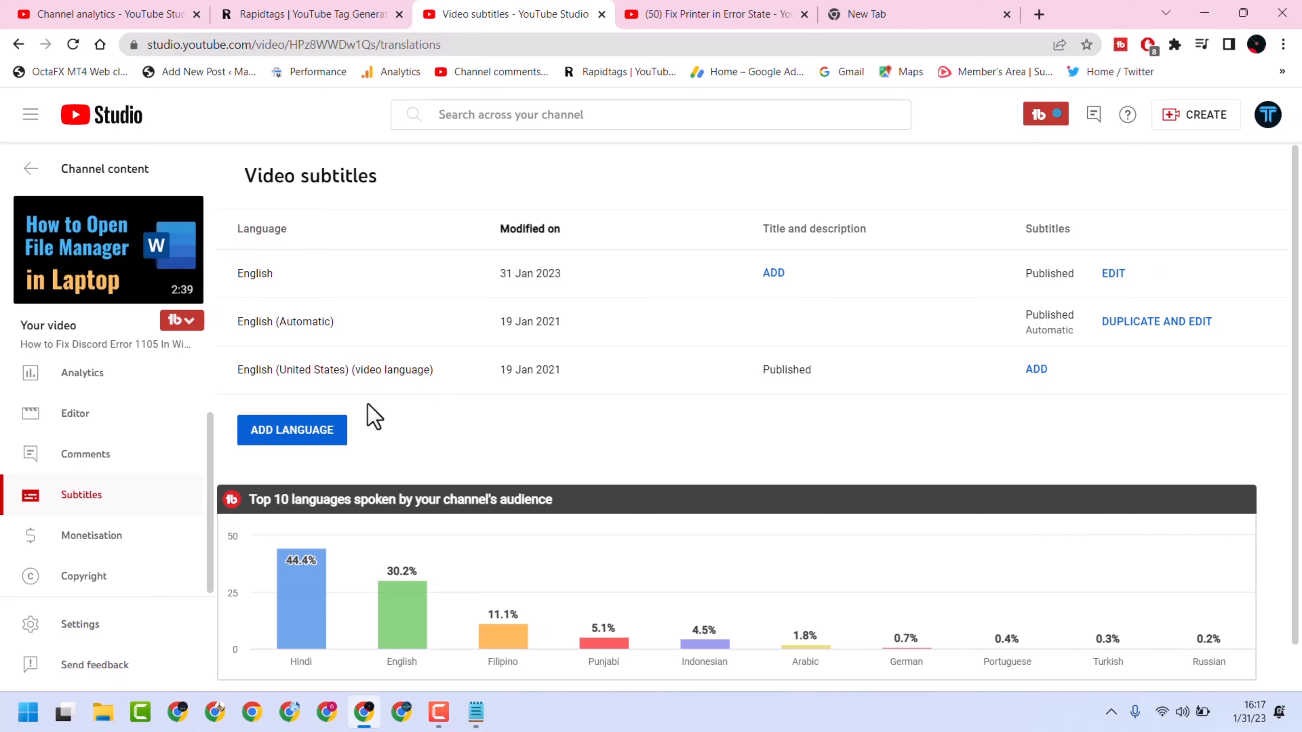
Step: Add Hindi to the video's subtitle languages
left_click(293, 439)
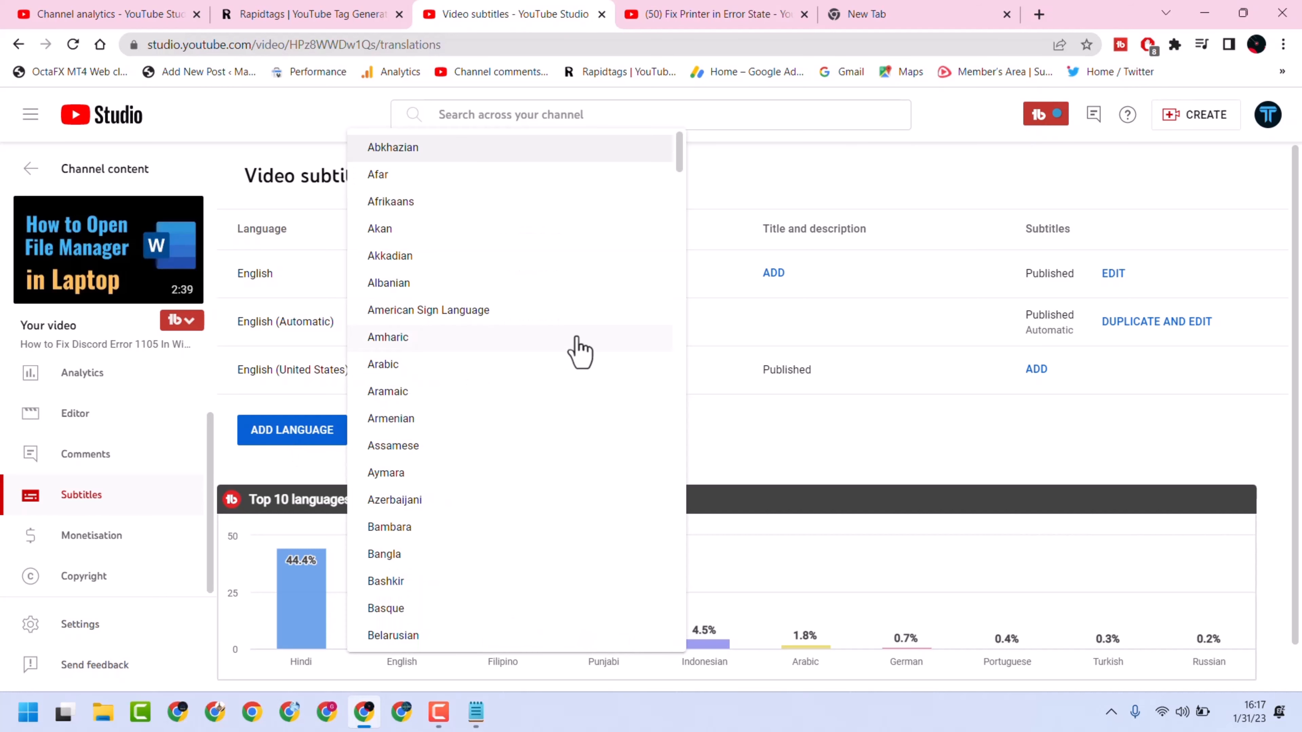
scroll(577, 350, "down", 1)
scroll(580, 351, "down", 20)
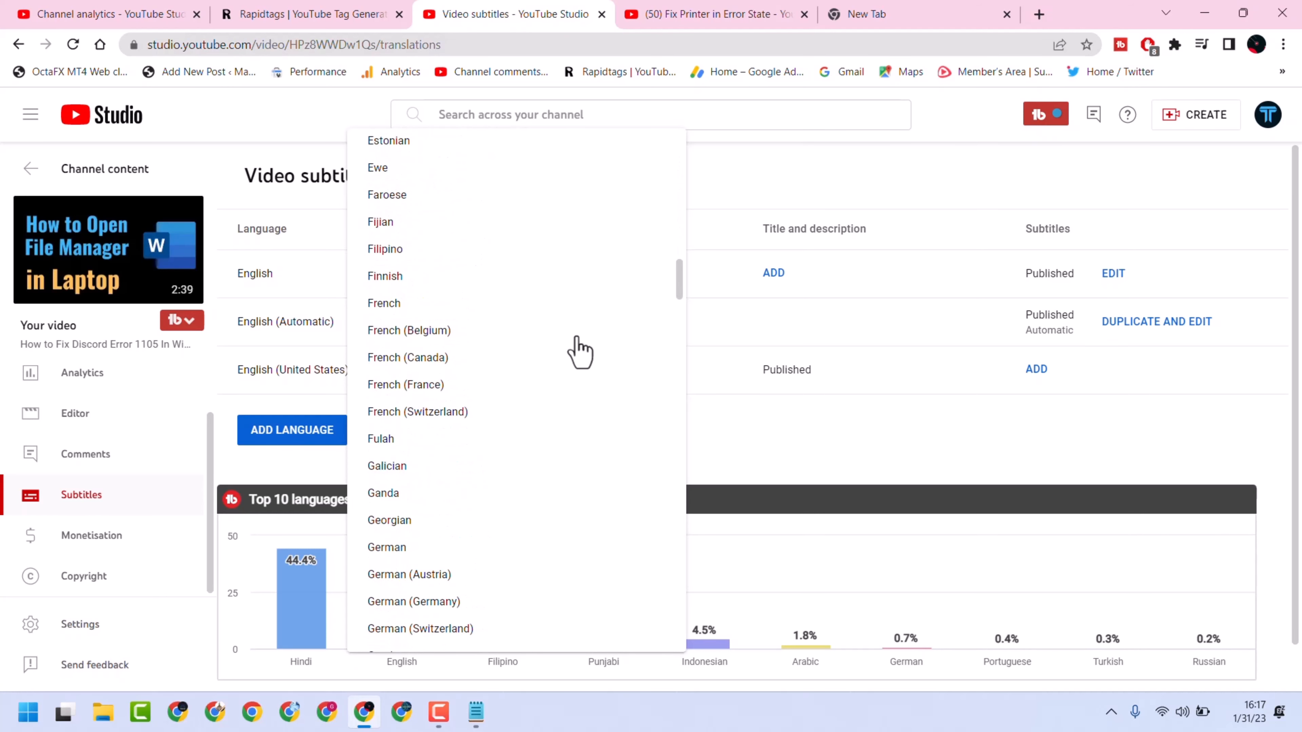
scroll(579, 352, "down", 8)
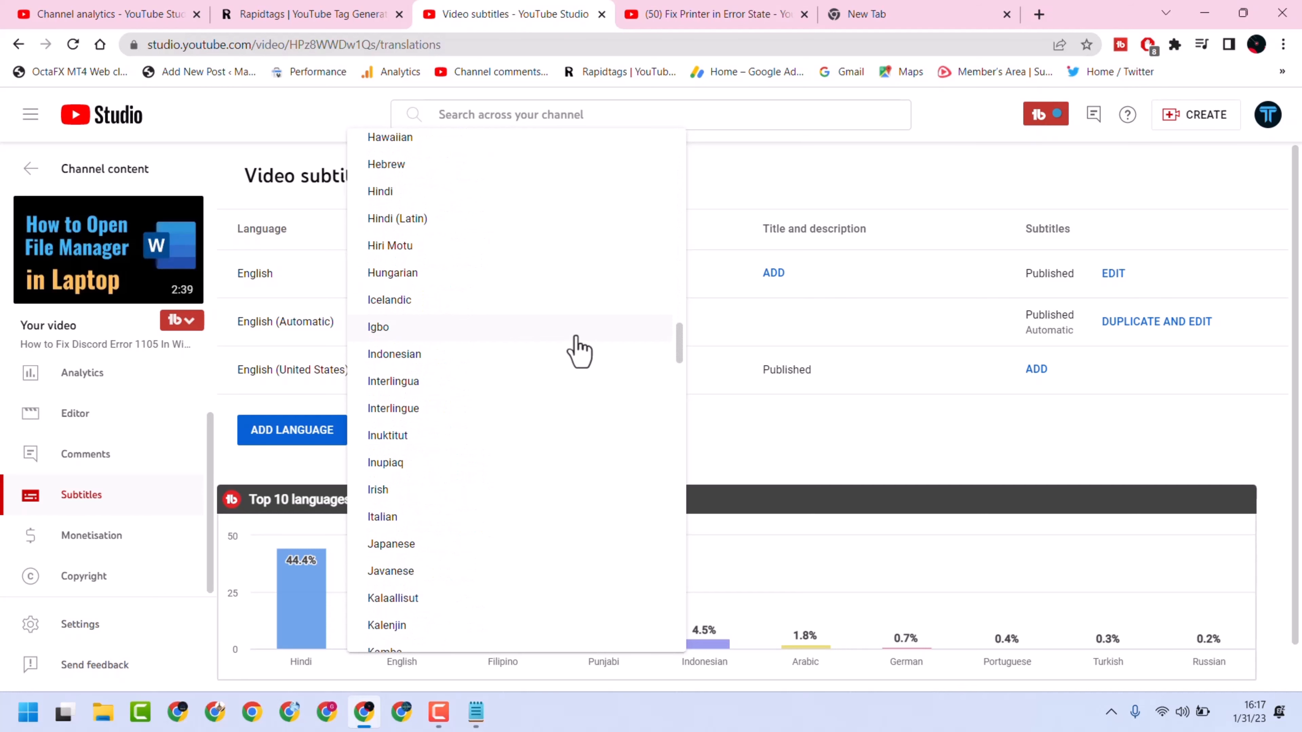
left_click(379, 195)
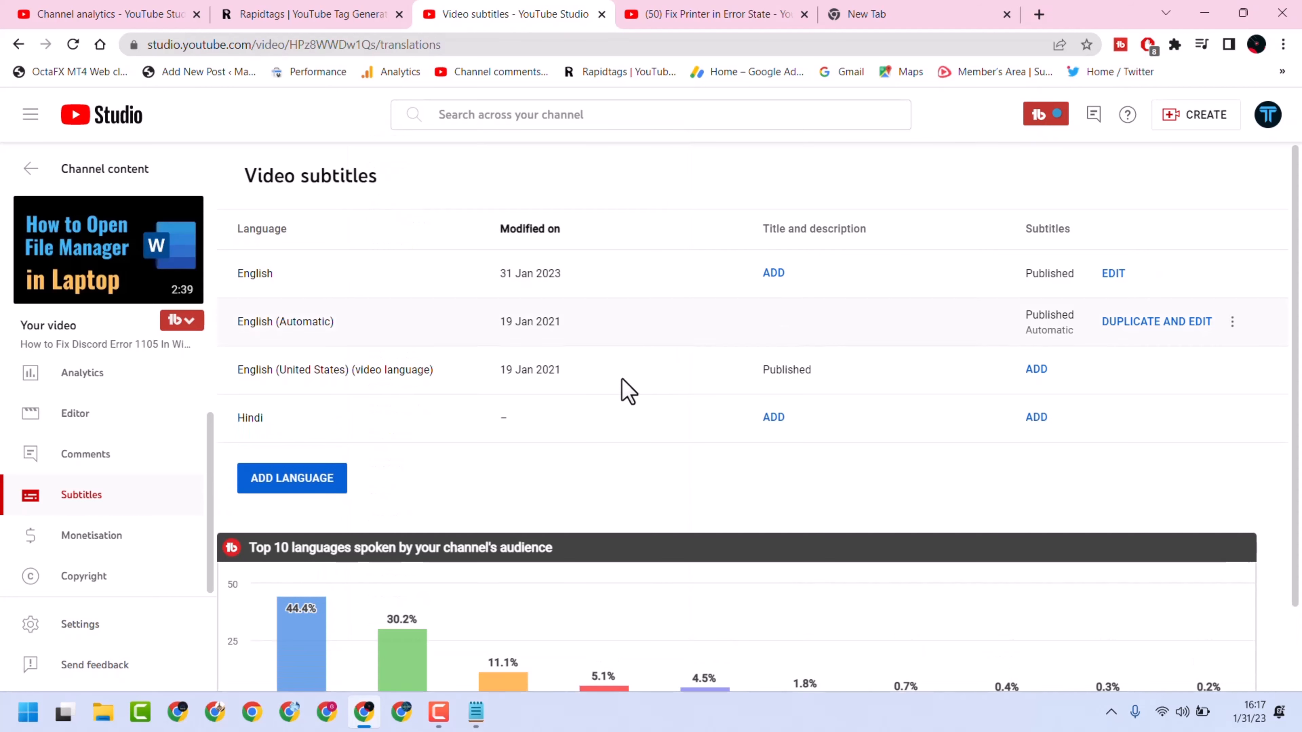
Step: Create the Hindi subtitles with Auto-translate, review the translated captions through to the end and publish them
left_click(1037, 418)
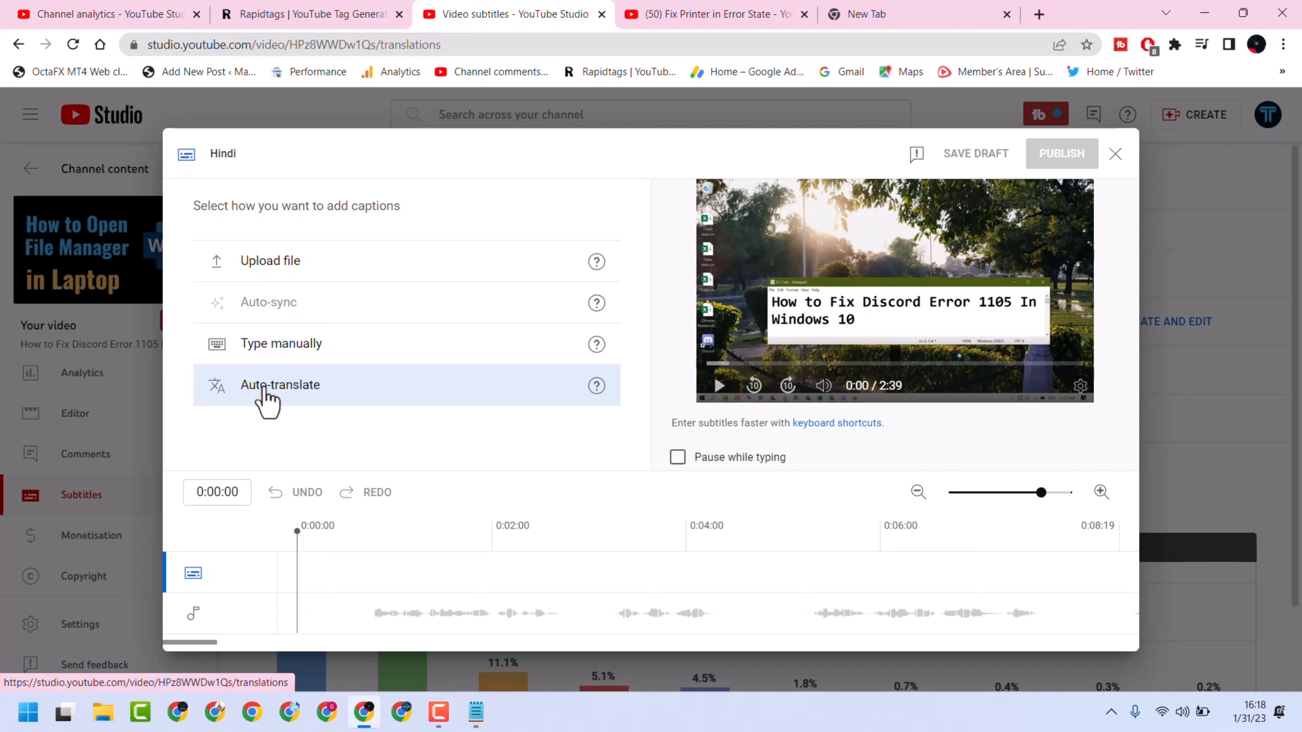
left_click(264, 391)
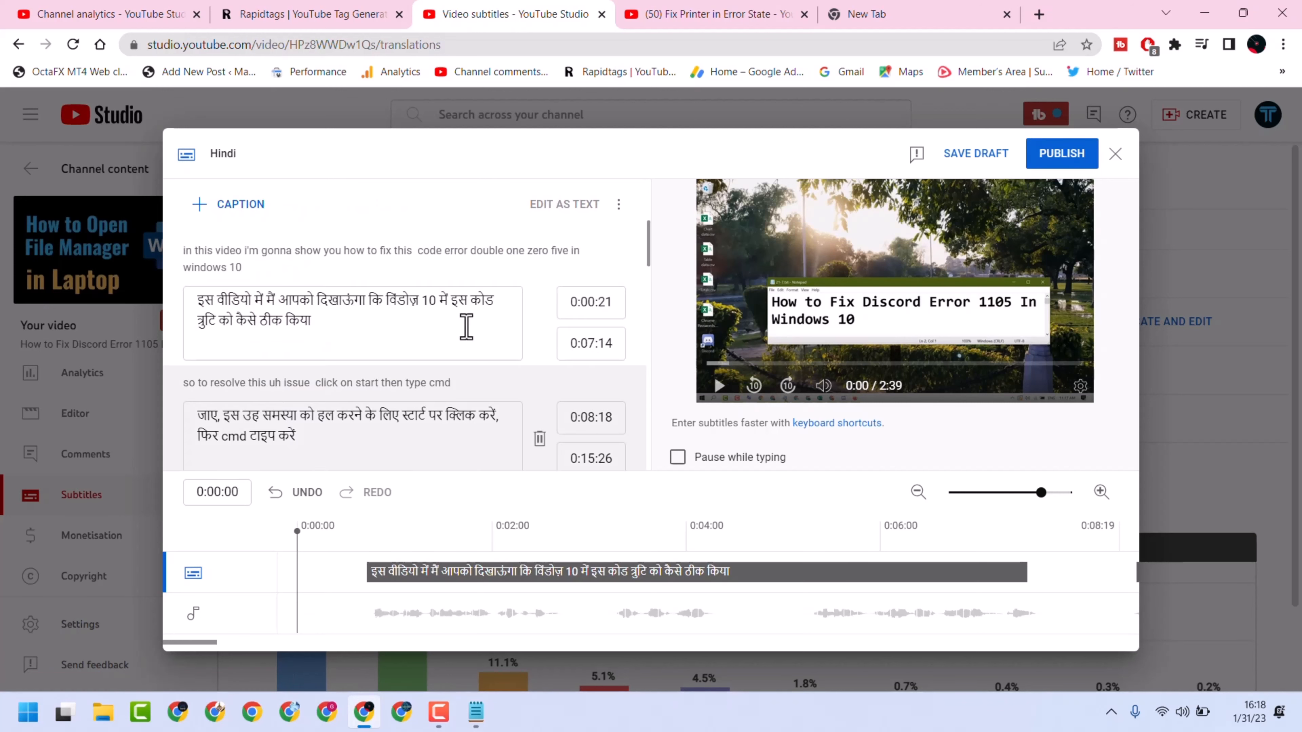
scroll(464, 377, "down", 15)
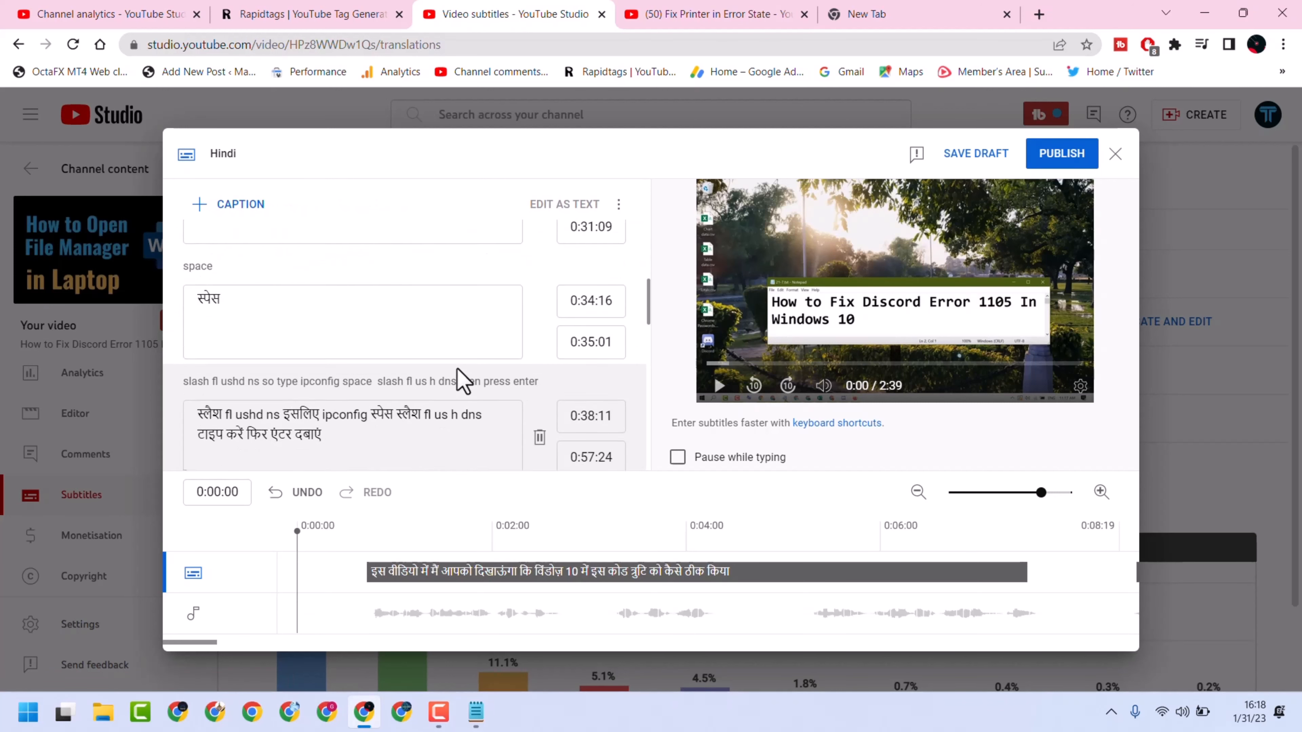
scroll(464, 379, "down", 15)
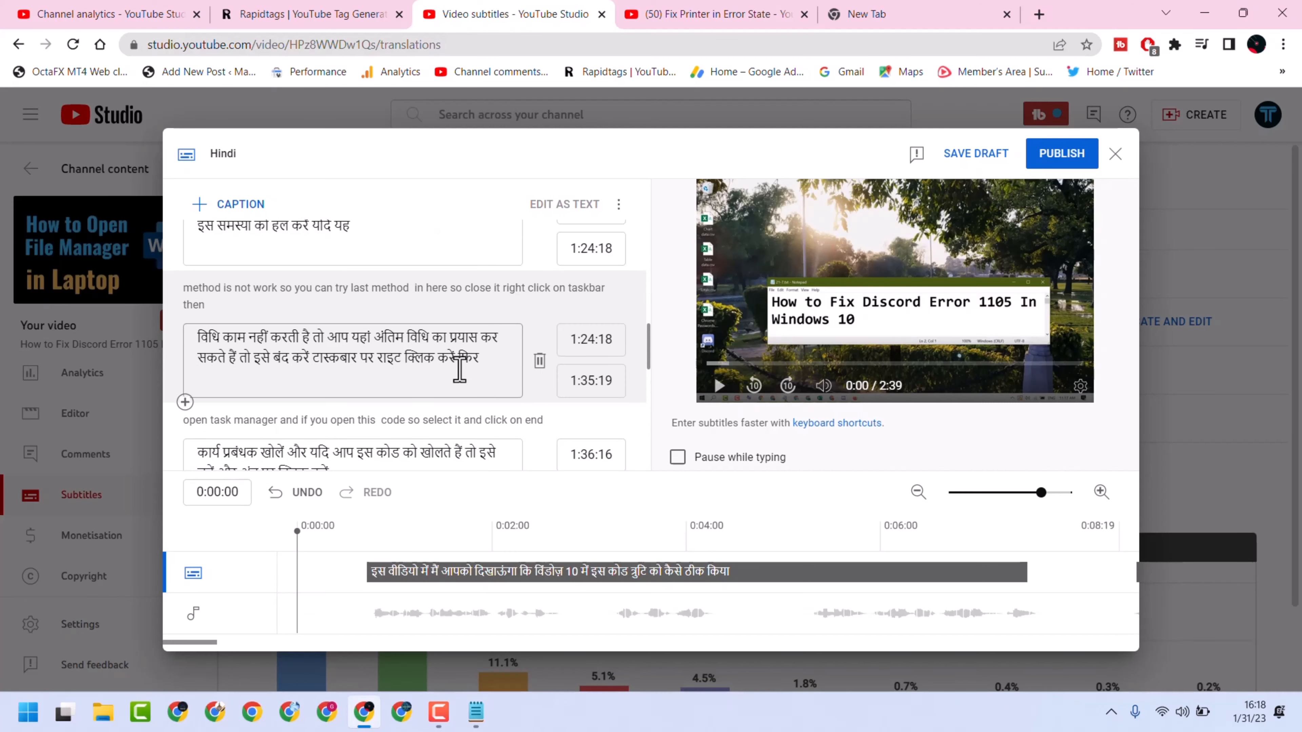
scroll(460, 369, "down", 10)
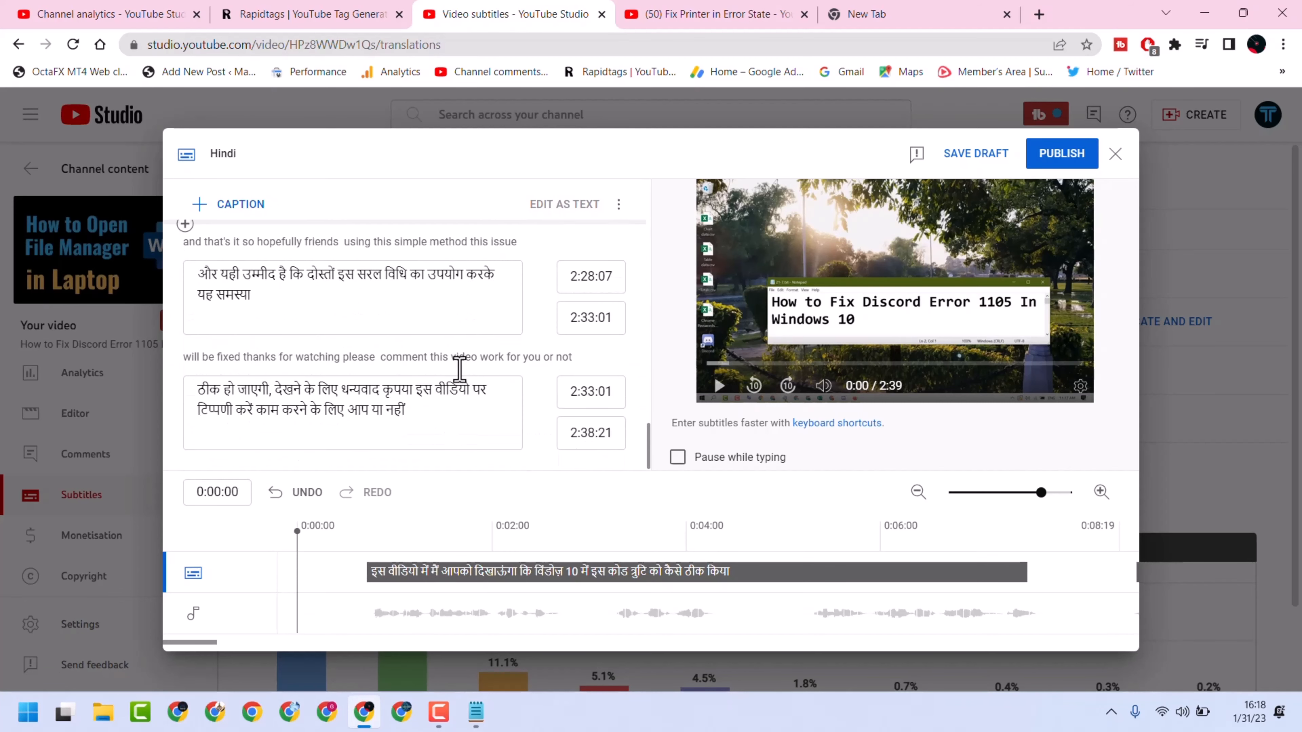
scroll(460, 369, "up", 12)
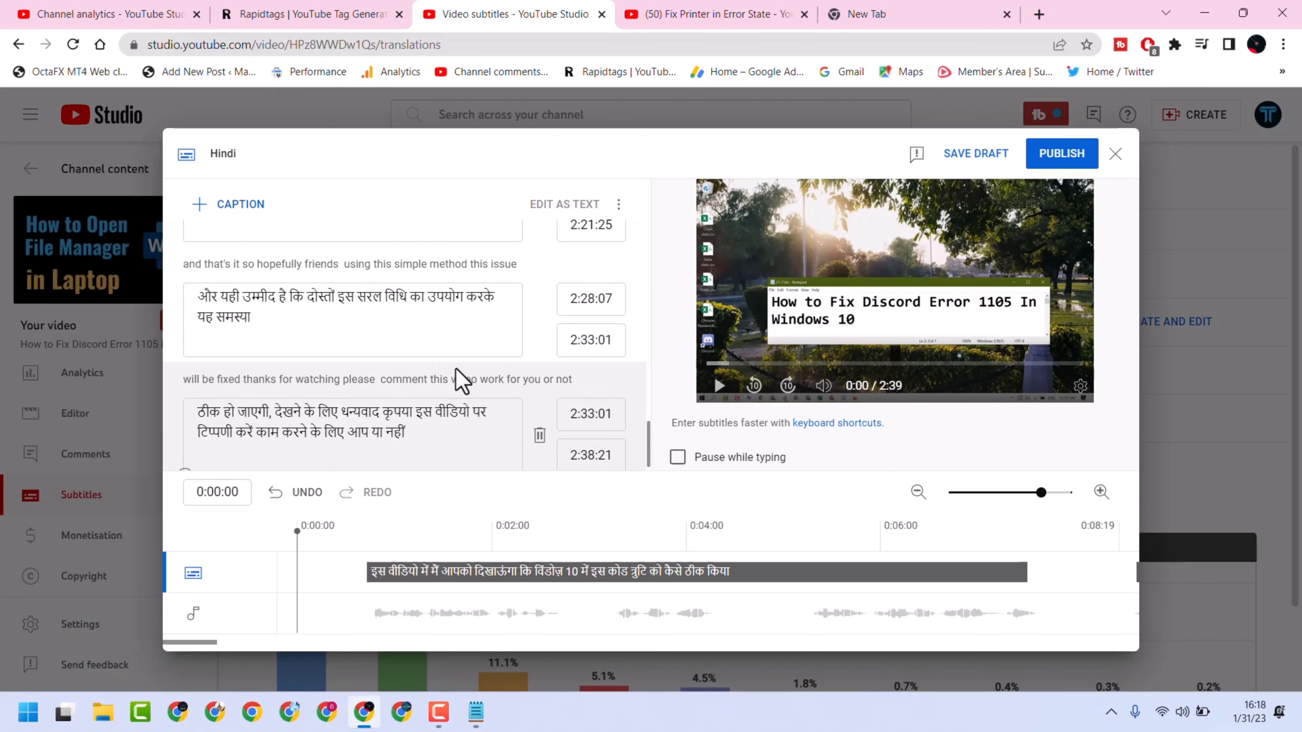
scroll(458, 370, "up", 15)
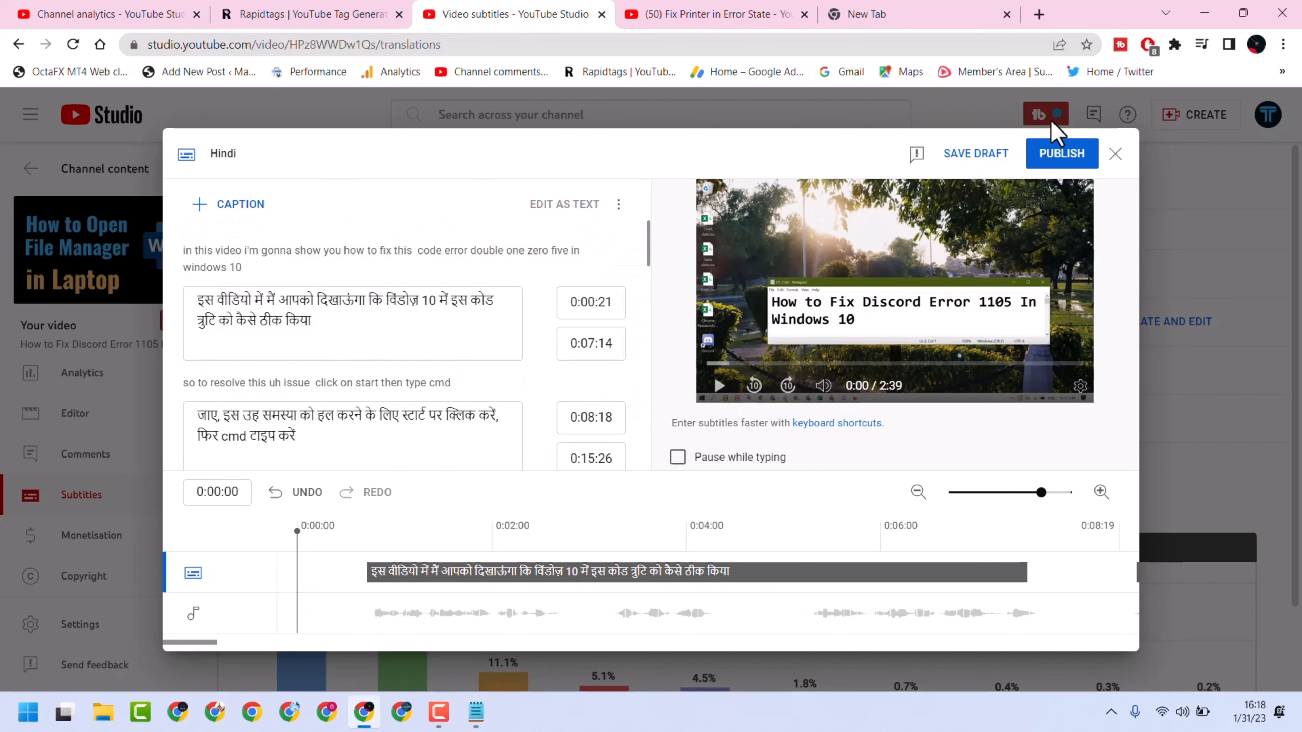
left_click(1057, 169)
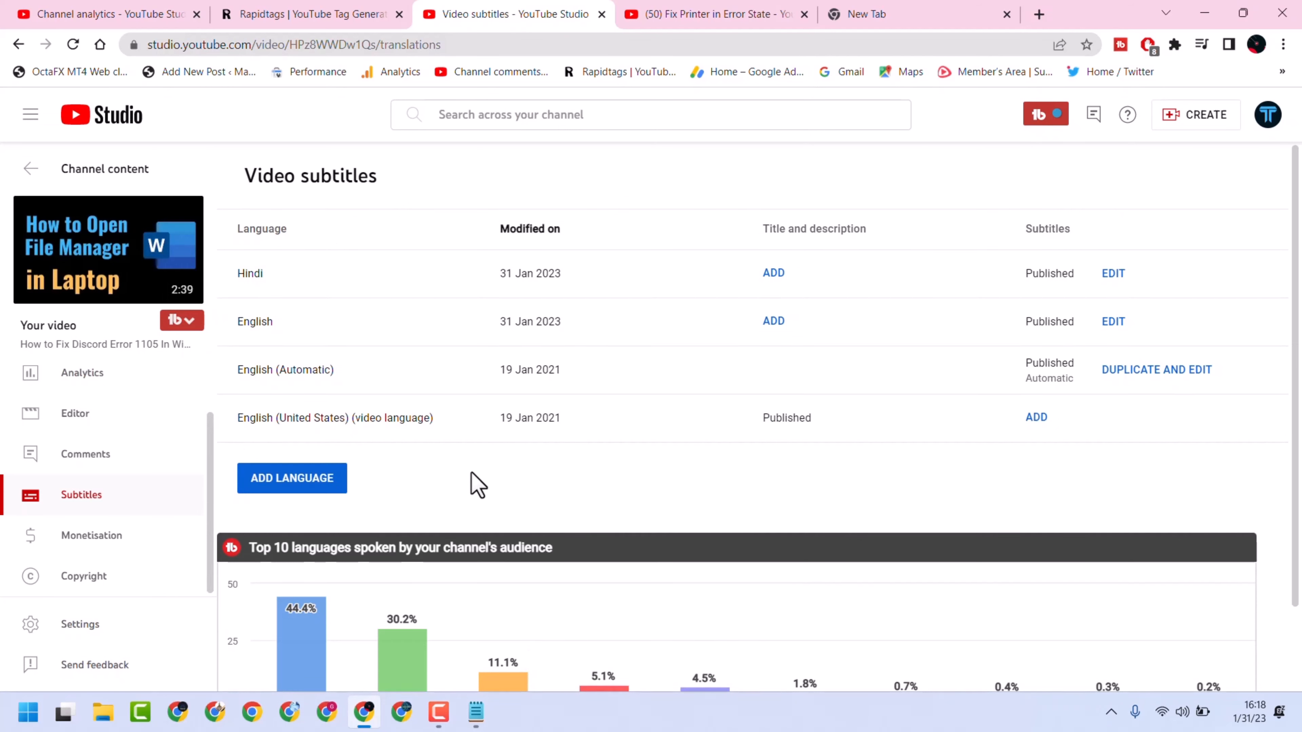
Step: Add Arabic as a subtitle language, then auto-translate its captions and publish them
left_click(290, 485)
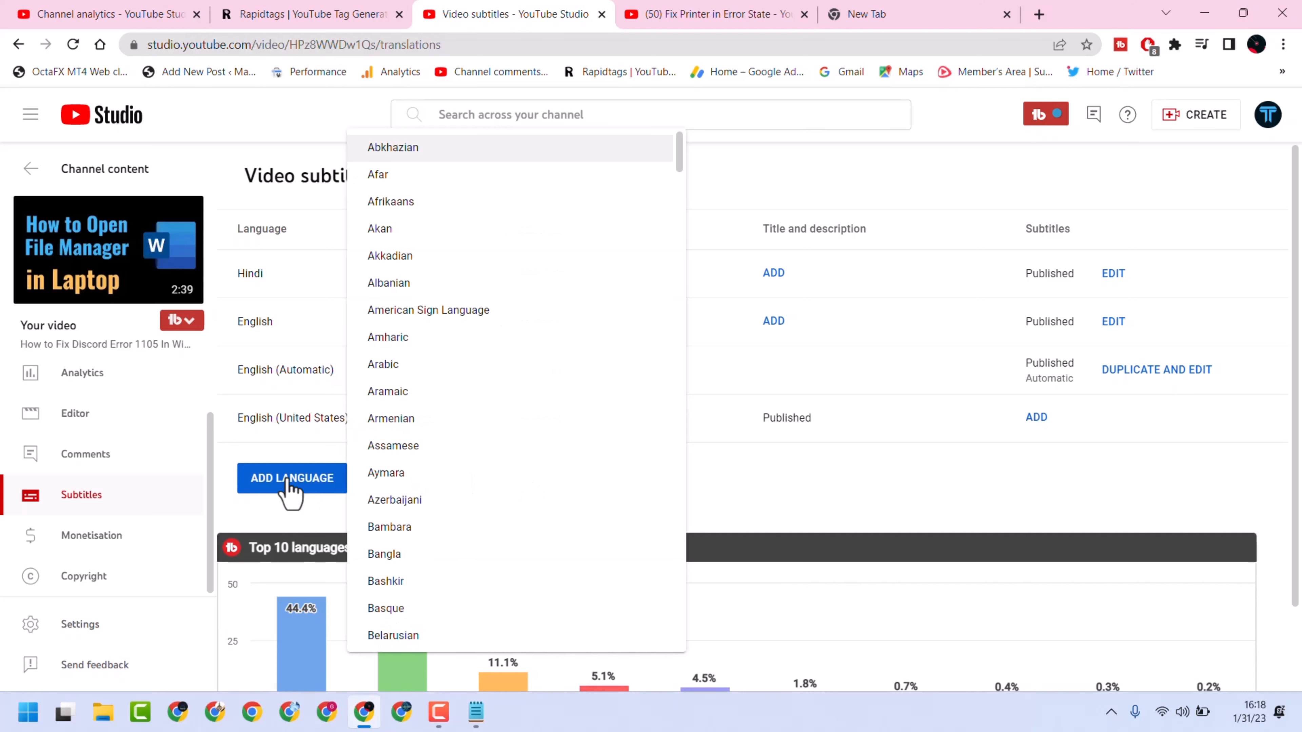
left_click(384, 366)
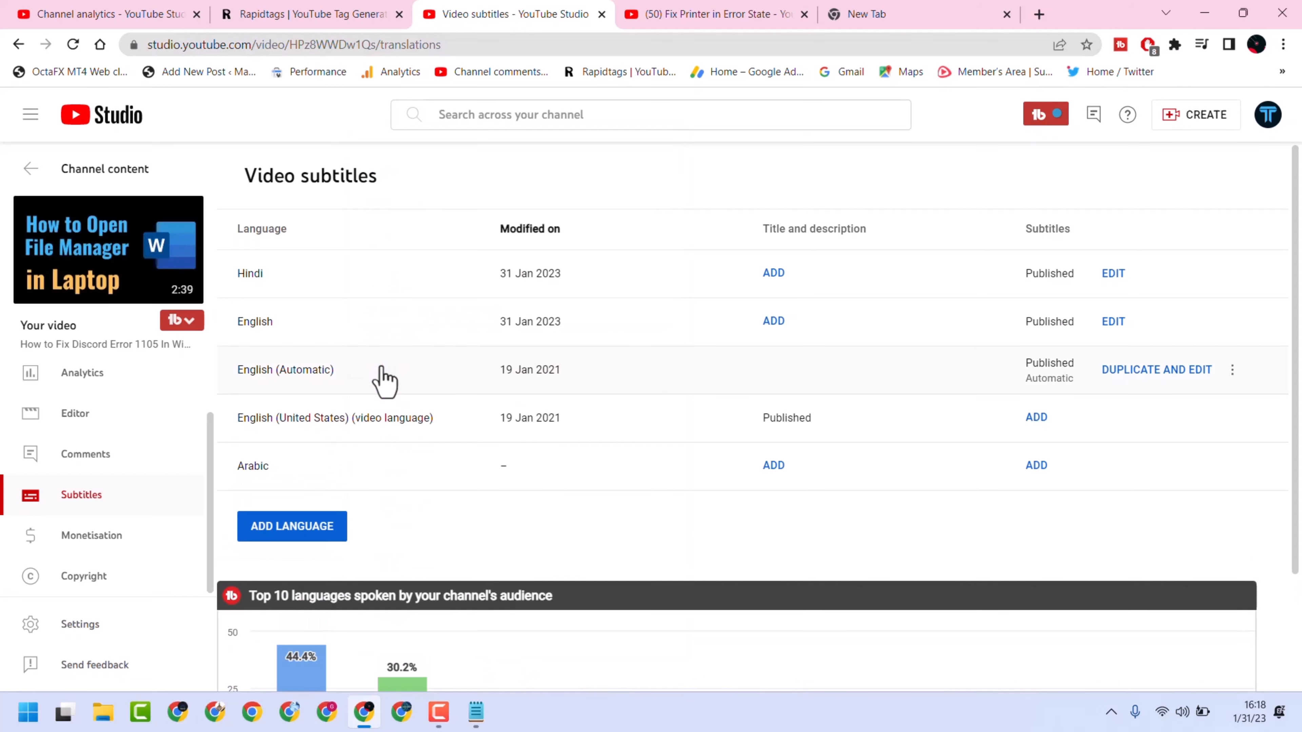
left_click(1036, 468)
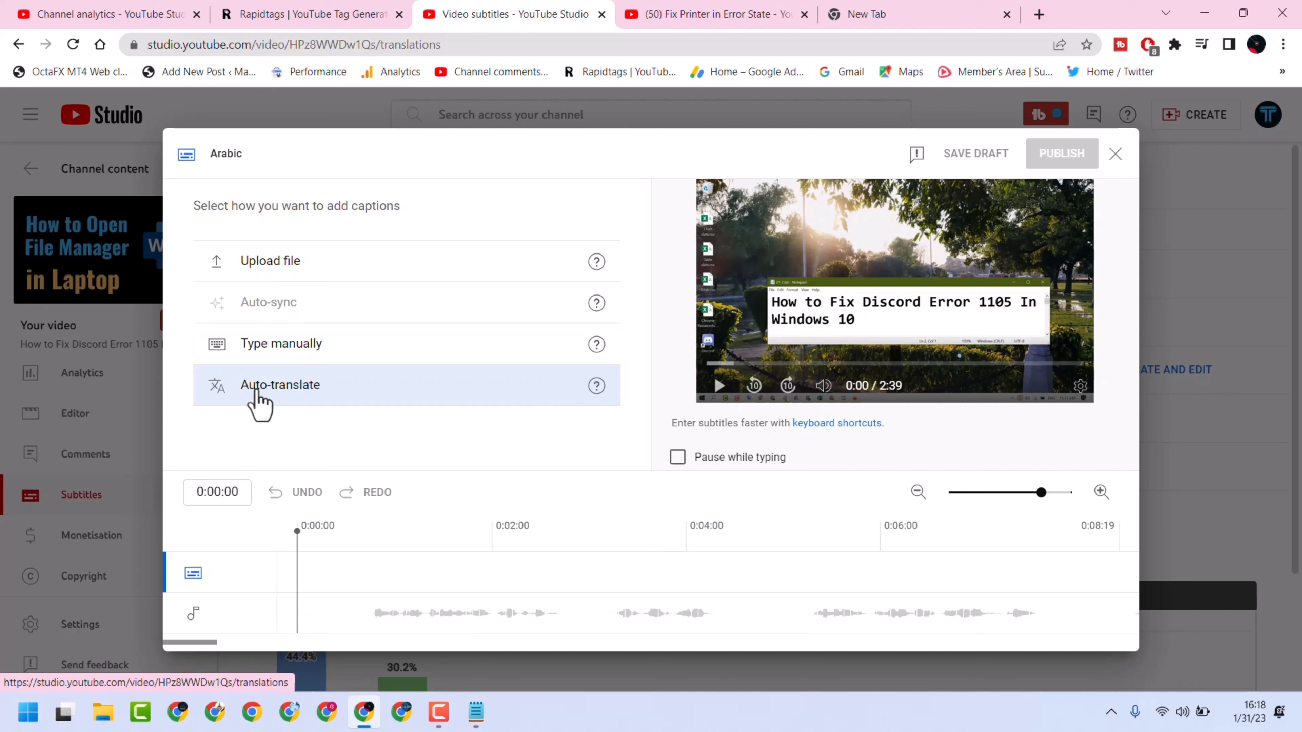
left_click(259, 395)
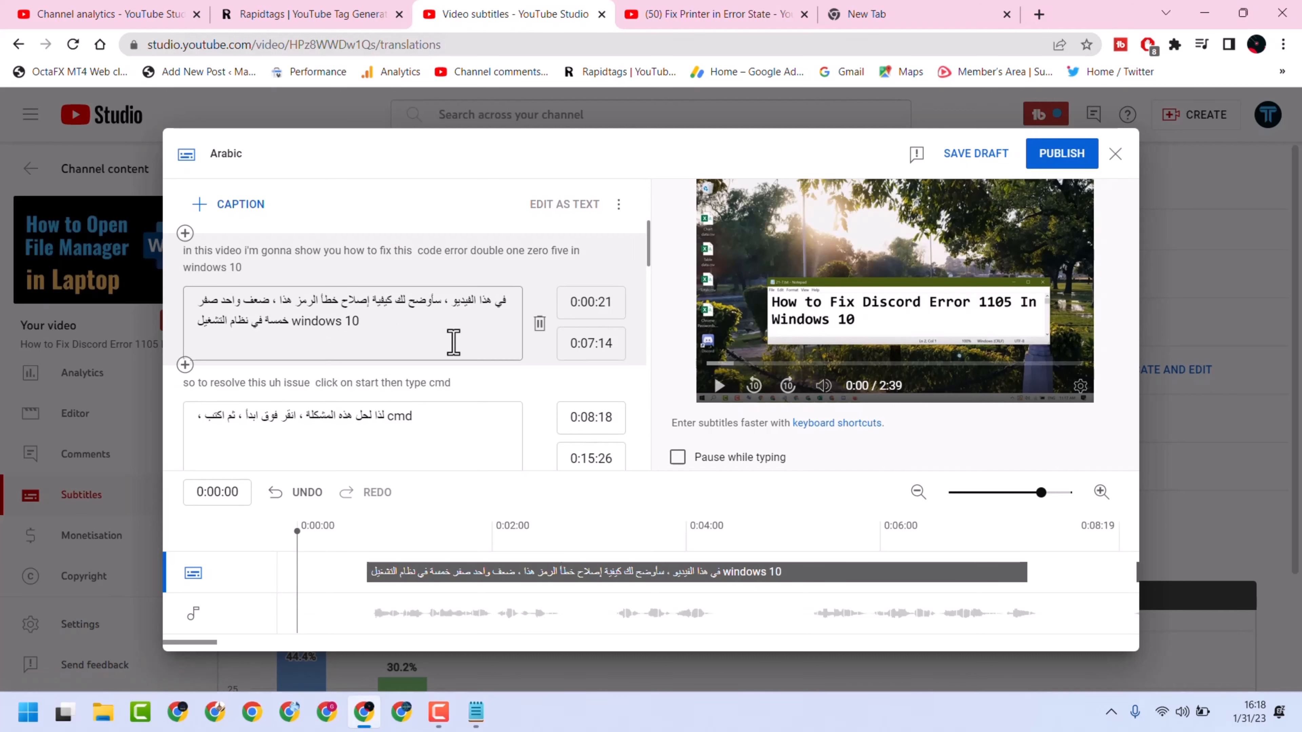
scroll(451, 340, "down", 5)
scroll(450, 344, "down", 10)
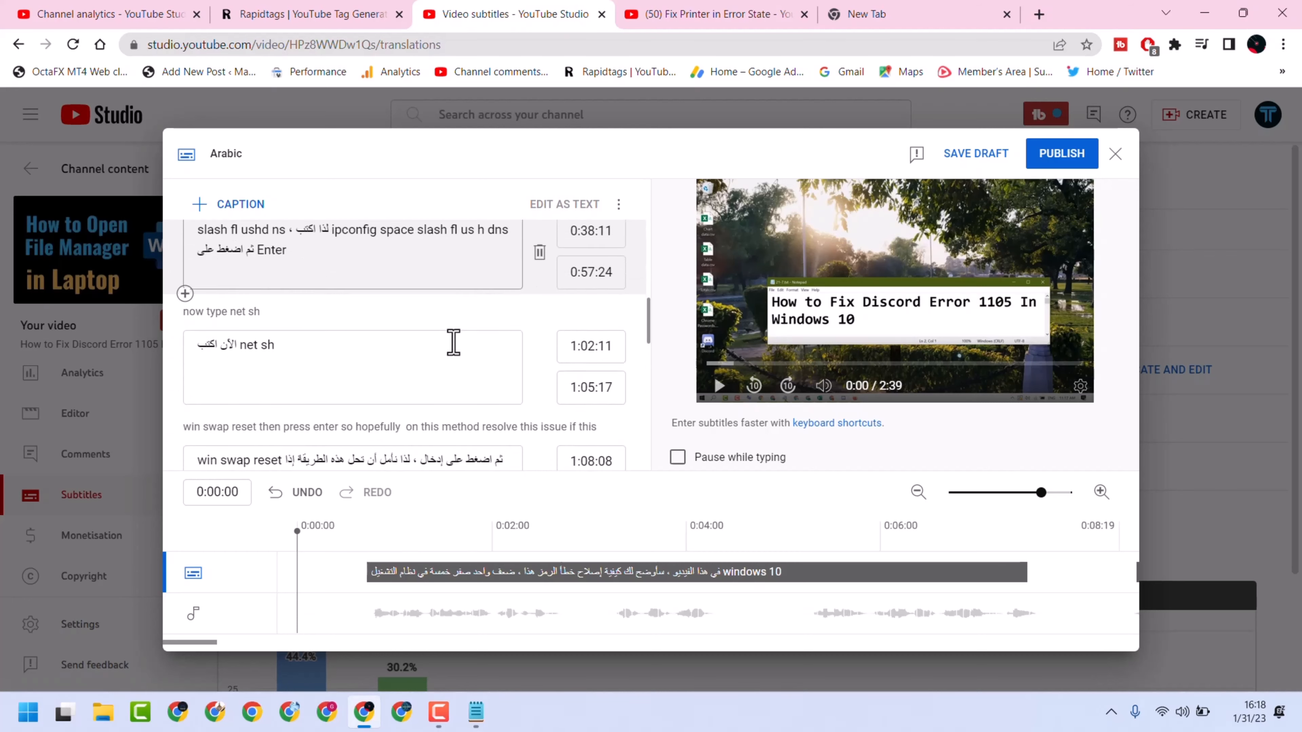
scroll(349, 336, "down", 10)
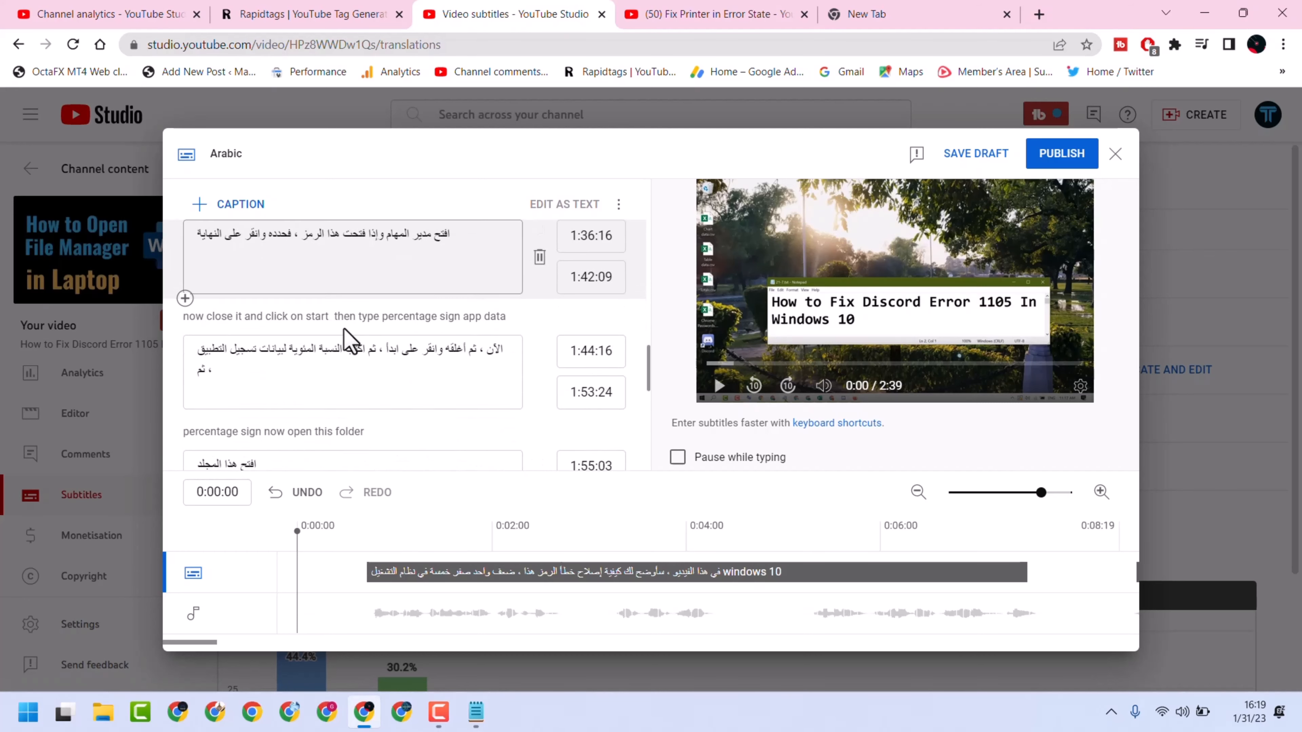
left_click(1067, 155)
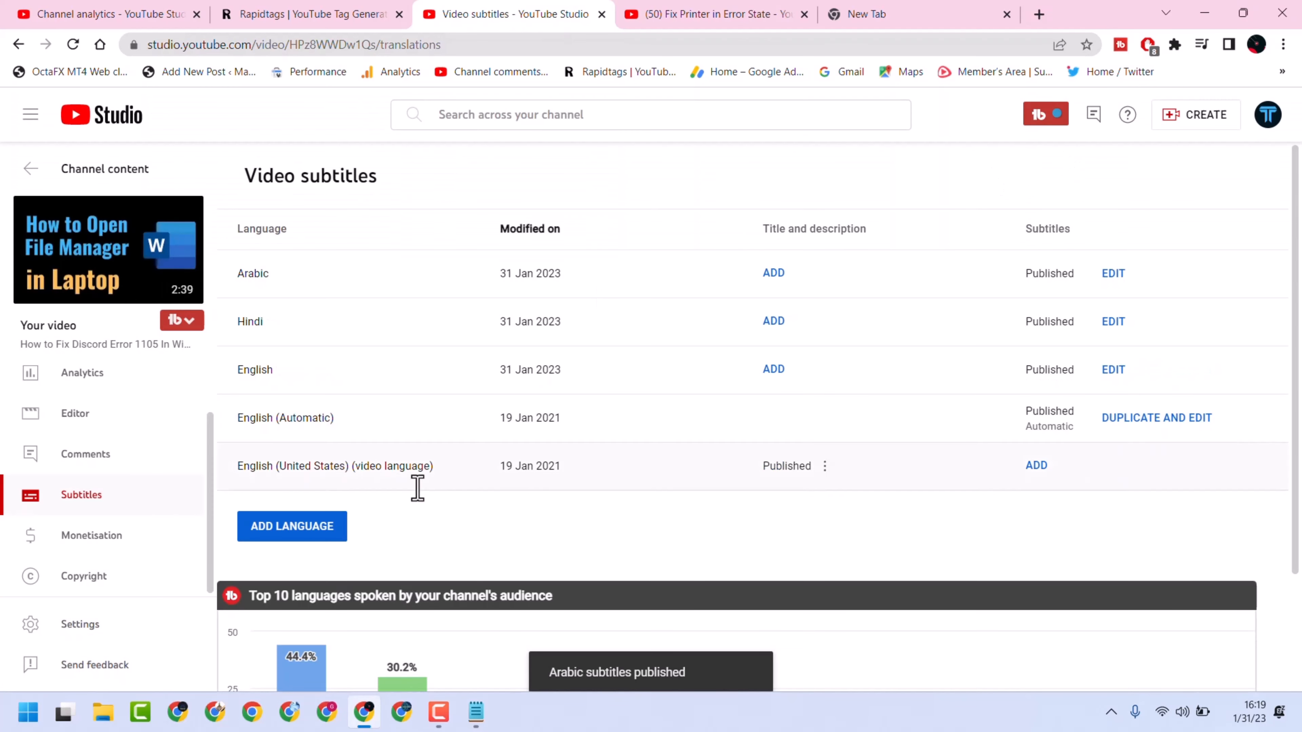
Step: Add Indonesian to the video's subtitle languages
left_click(303, 533)
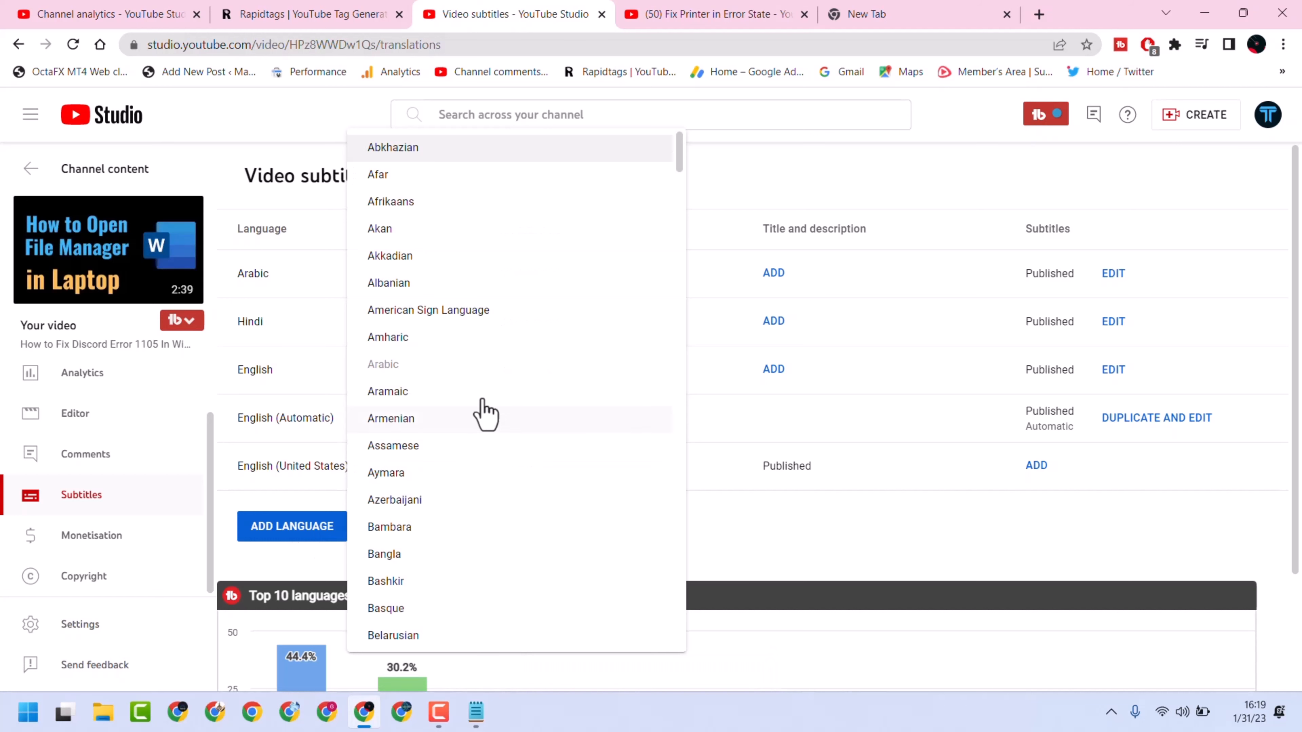
scroll(485, 406, "down", 20)
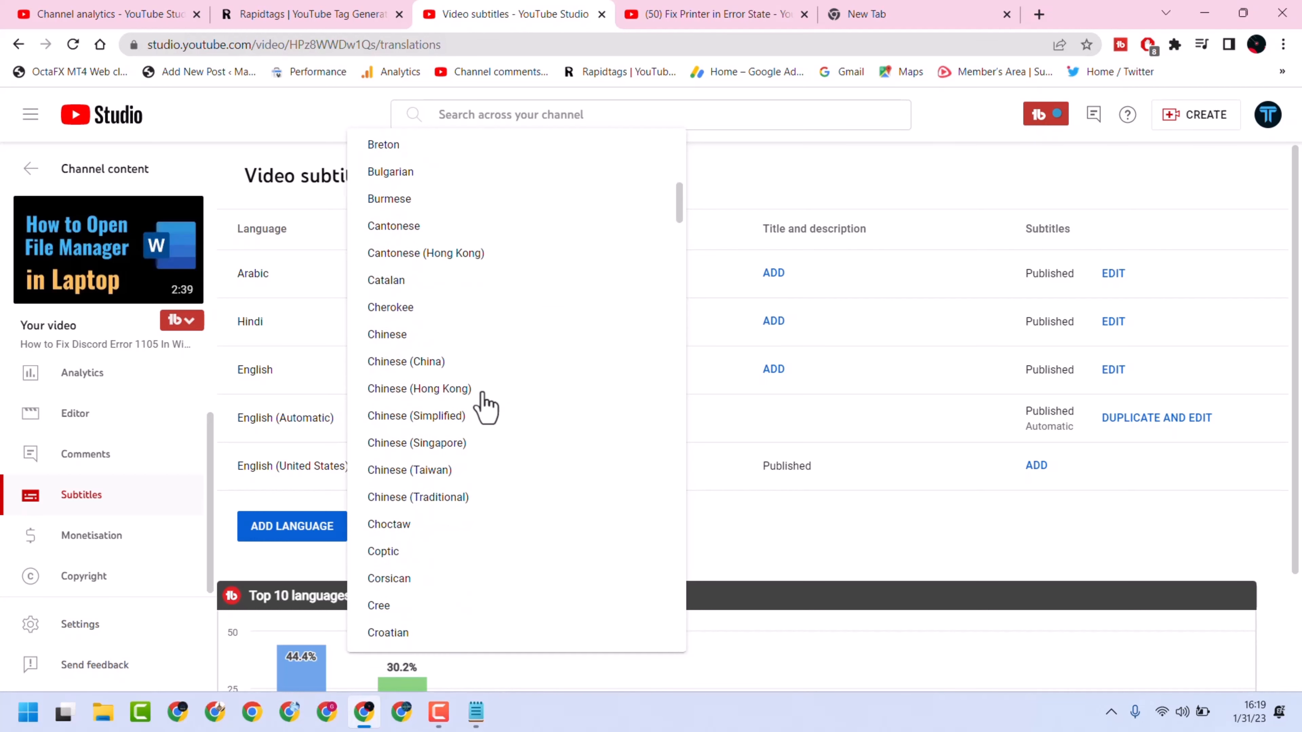
scroll(485, 405, "down", 12)
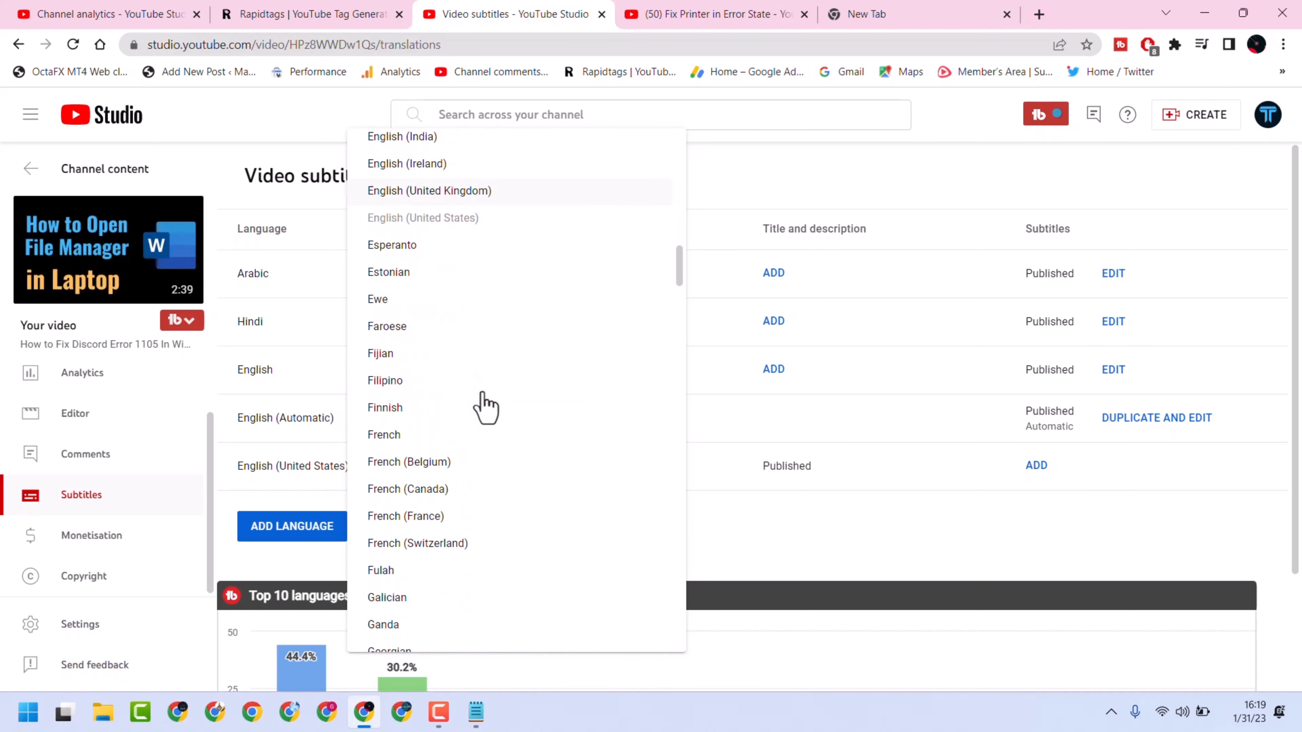
scroll(484, 405, "down", 5)
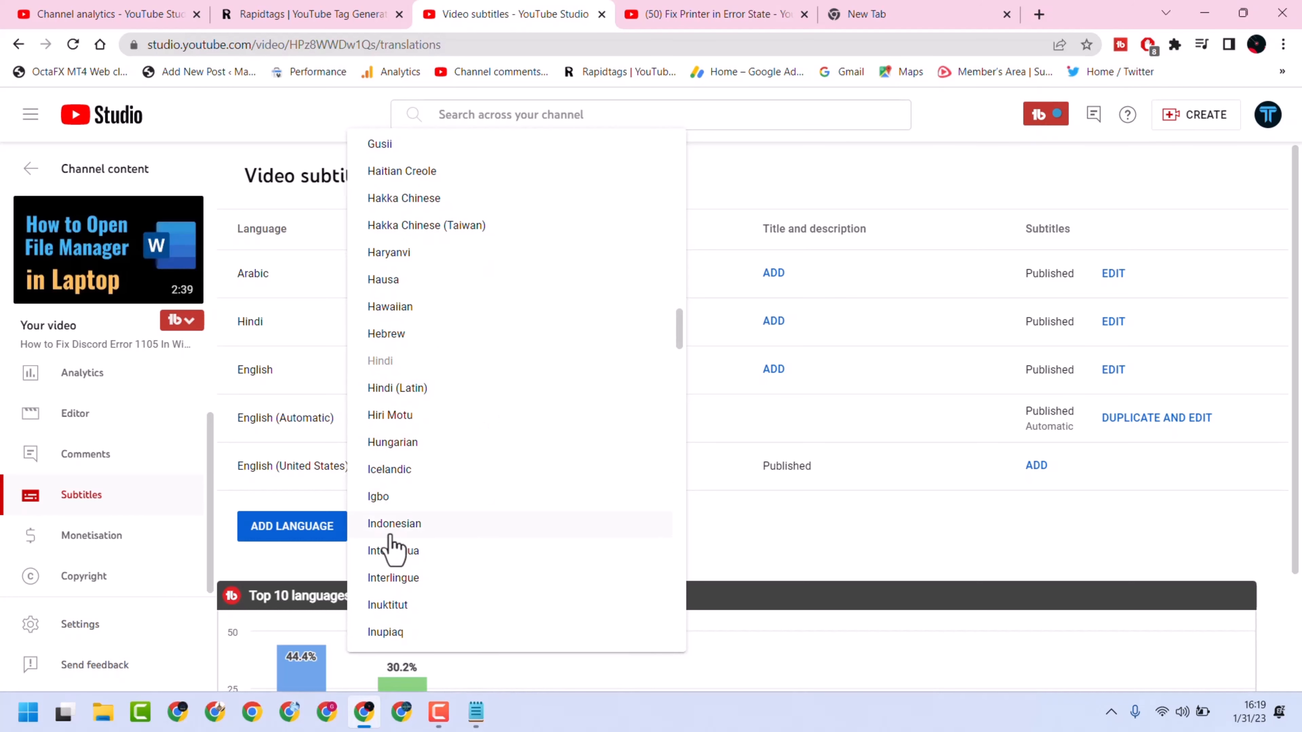
left_click(390, 533)
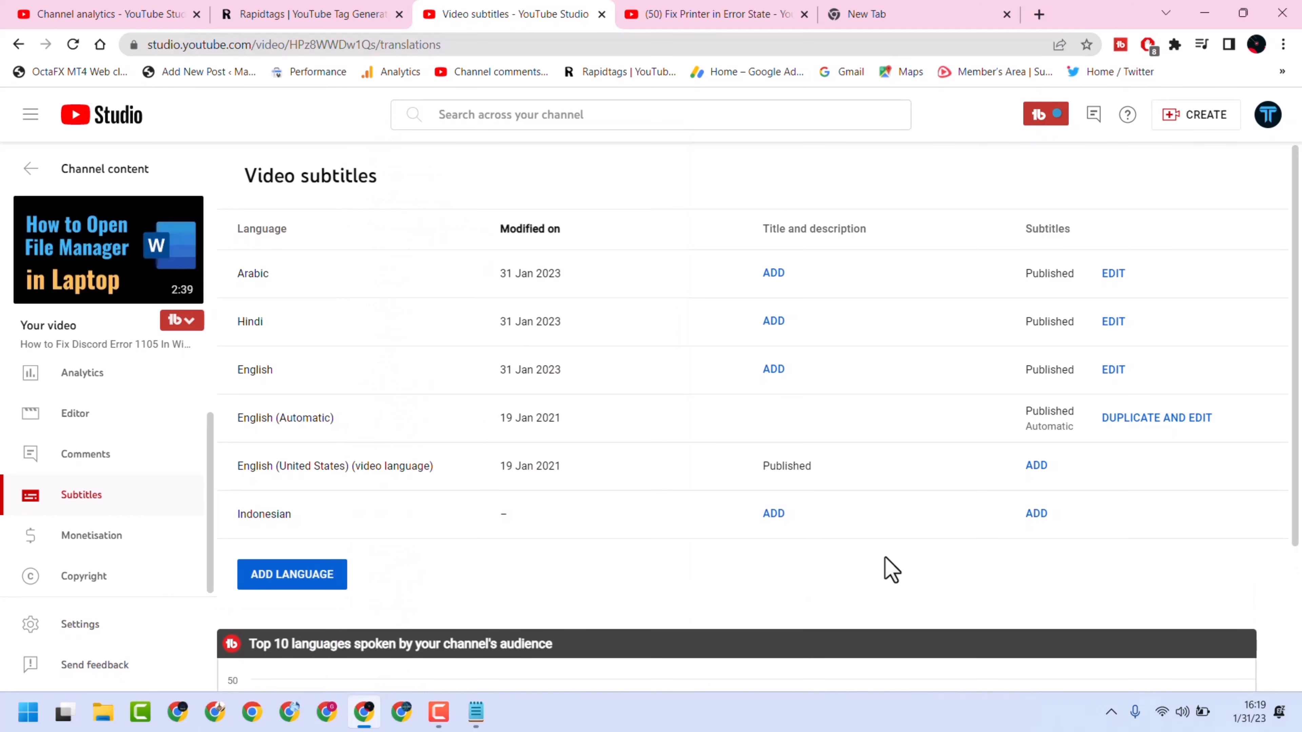
Step: Create the Indonesian subtitles with Auto-translate and publish them
left_click(1037, 514)
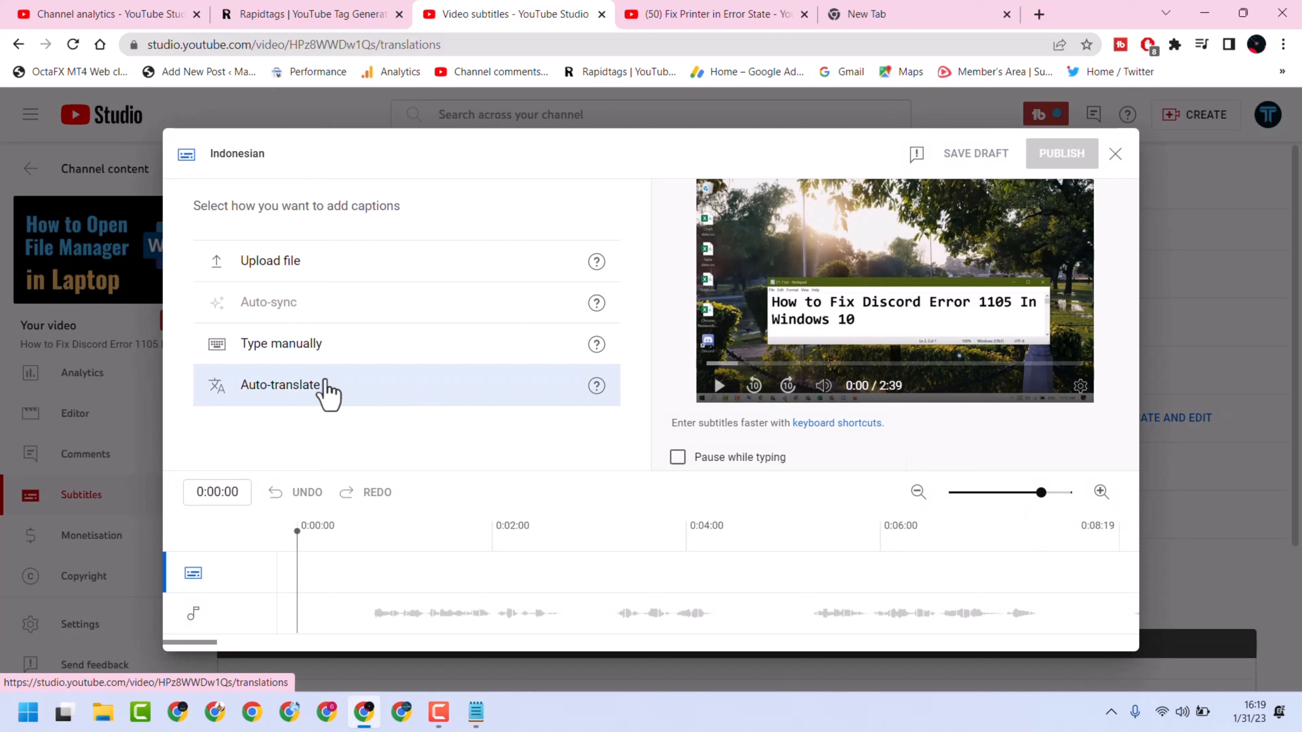
left_click(328, 390)
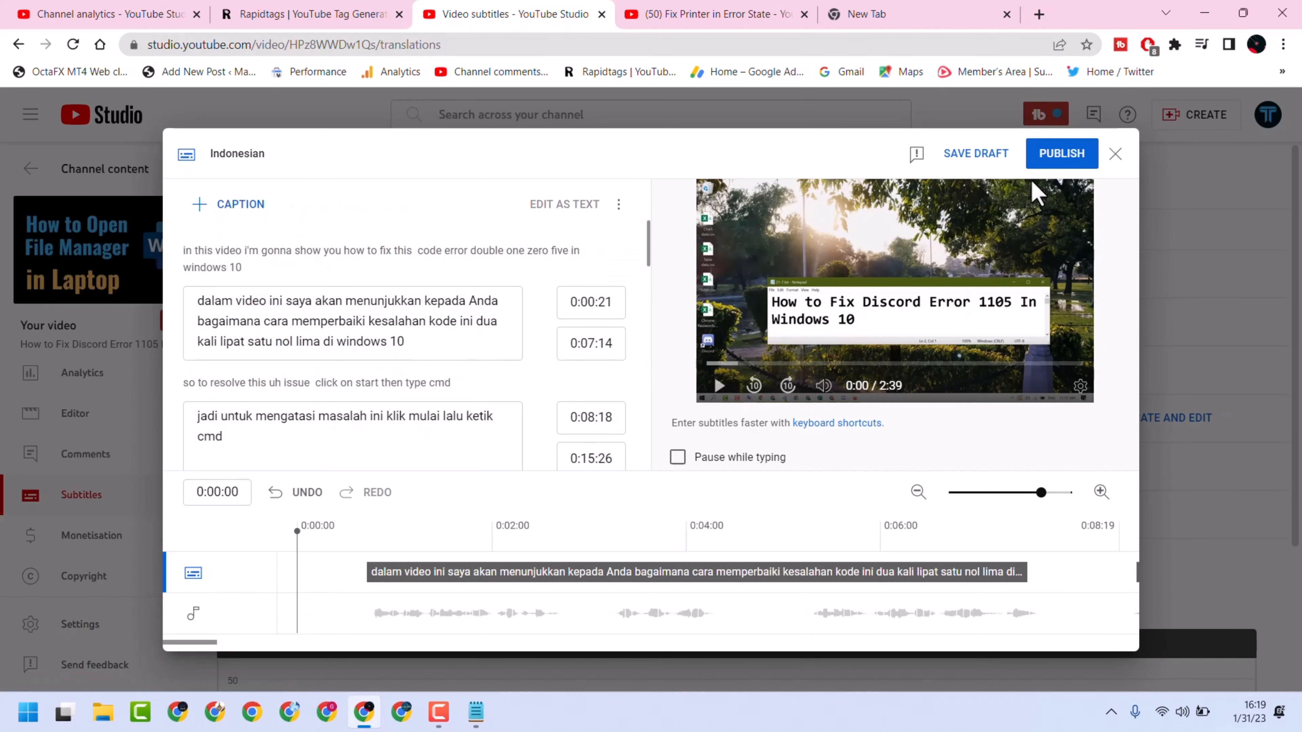
left_click(1066, 166)
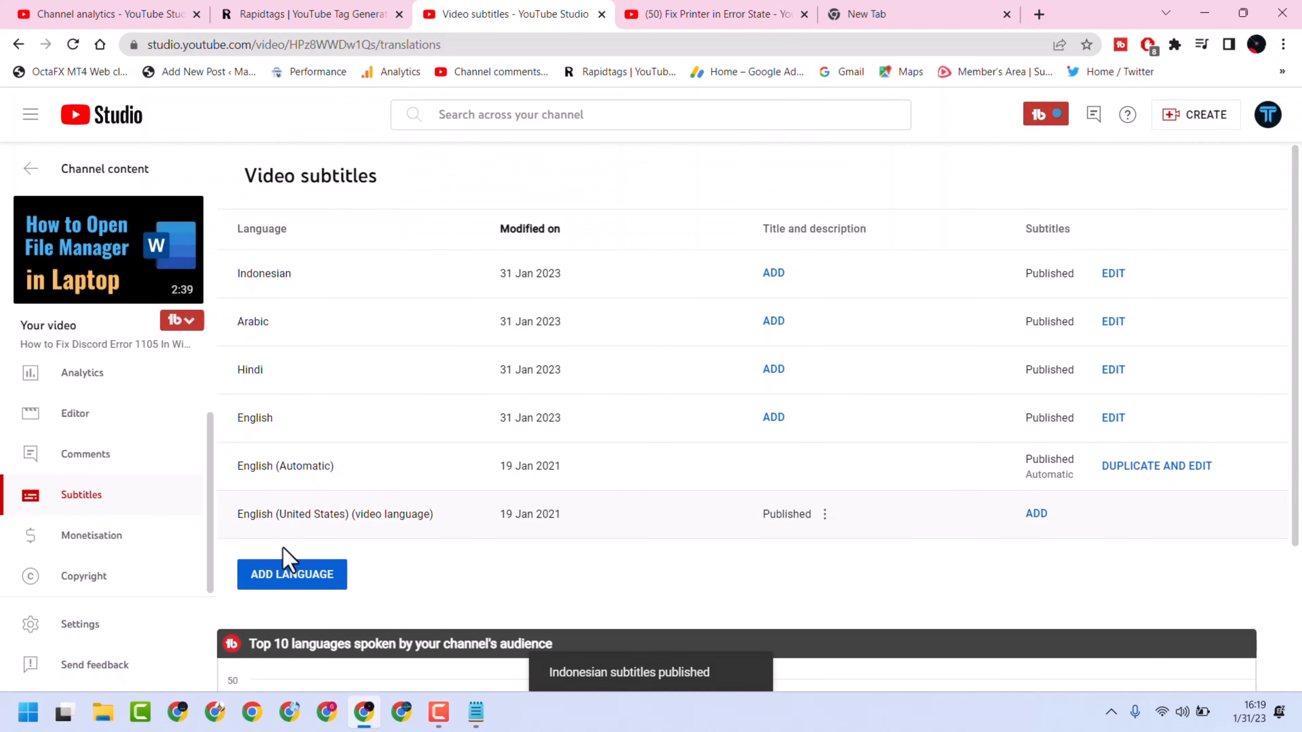
Step: Add Portuguese (Brazil) to the video's subtitle languages
left_click(282, 585)
scroll(495, 347, "down", 20)
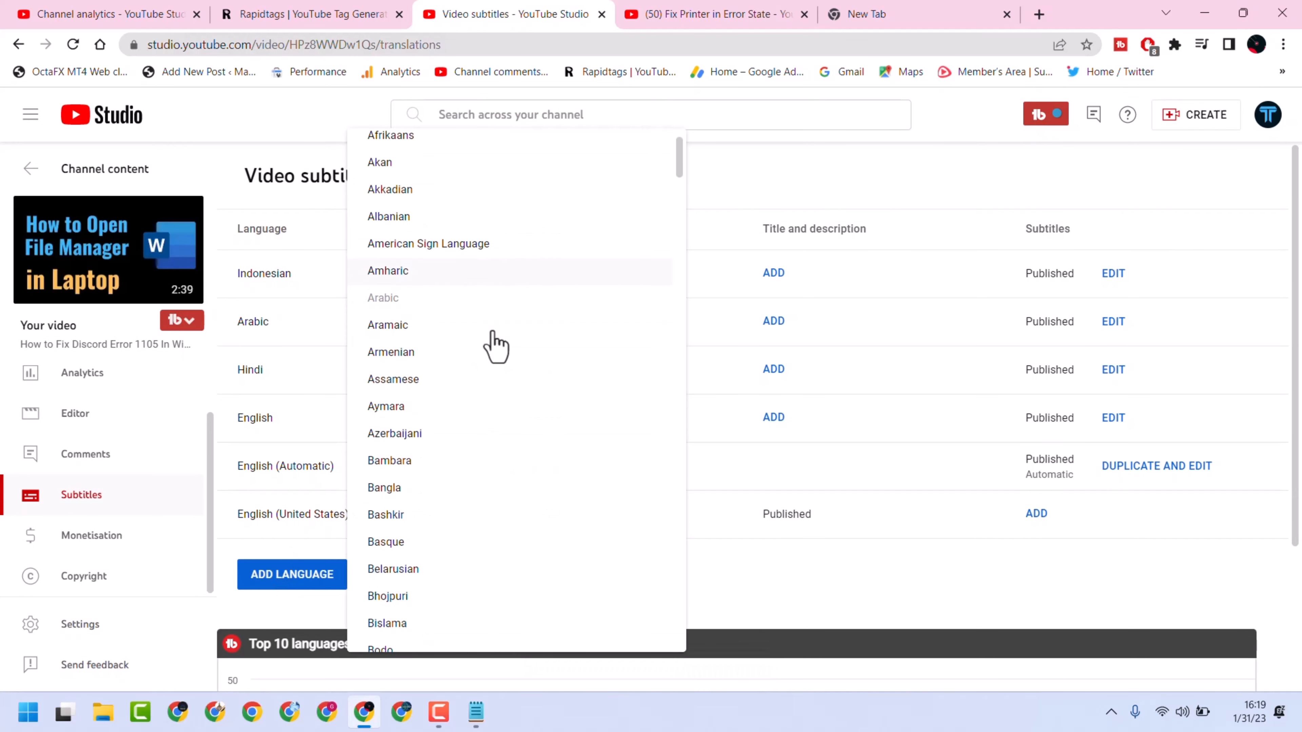
scroll(494, 346, "down", 20)
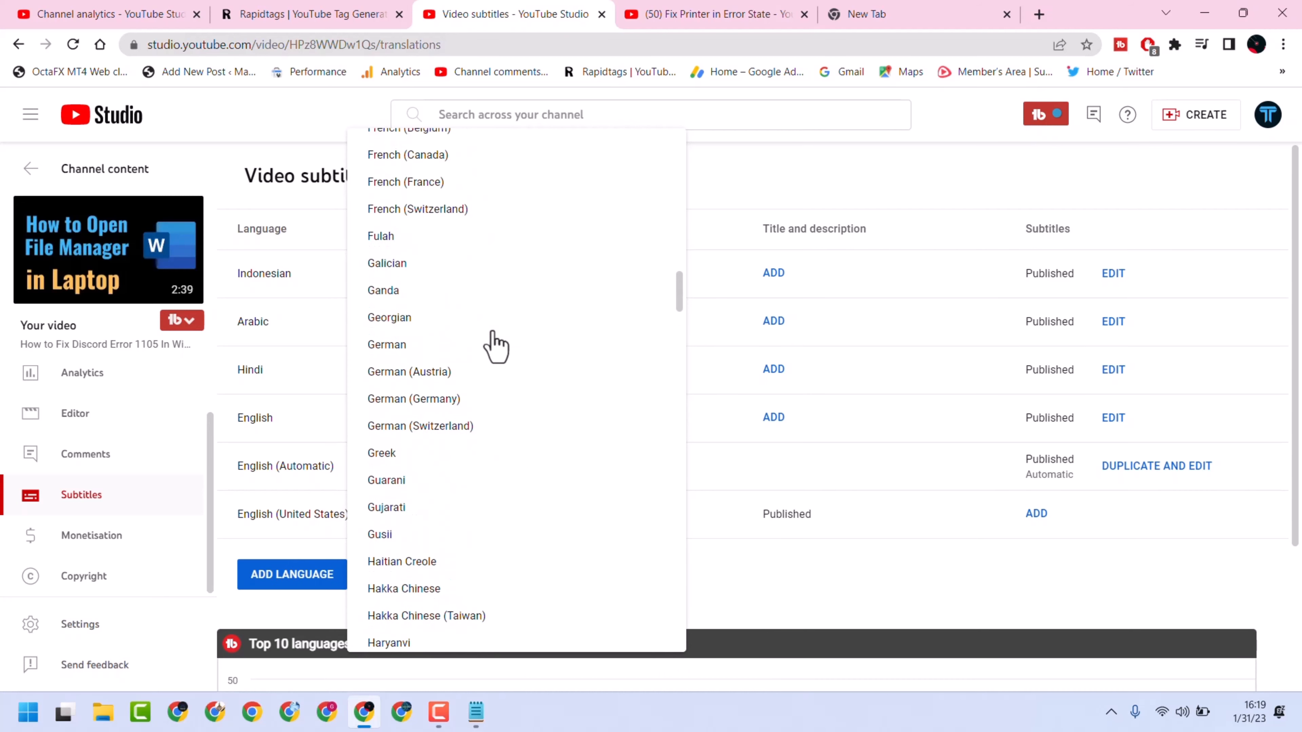
scroll(495, 346, "down", 20)
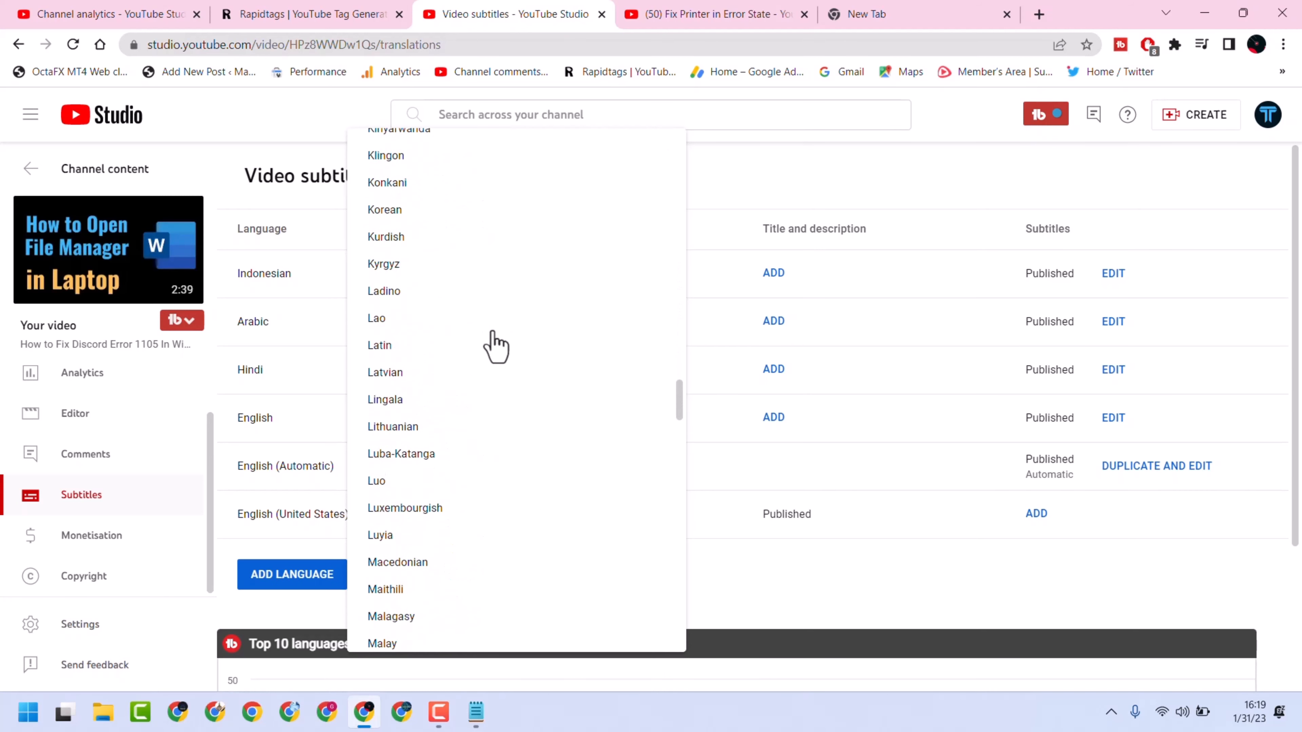
scroll(495, 347, "down", 15)
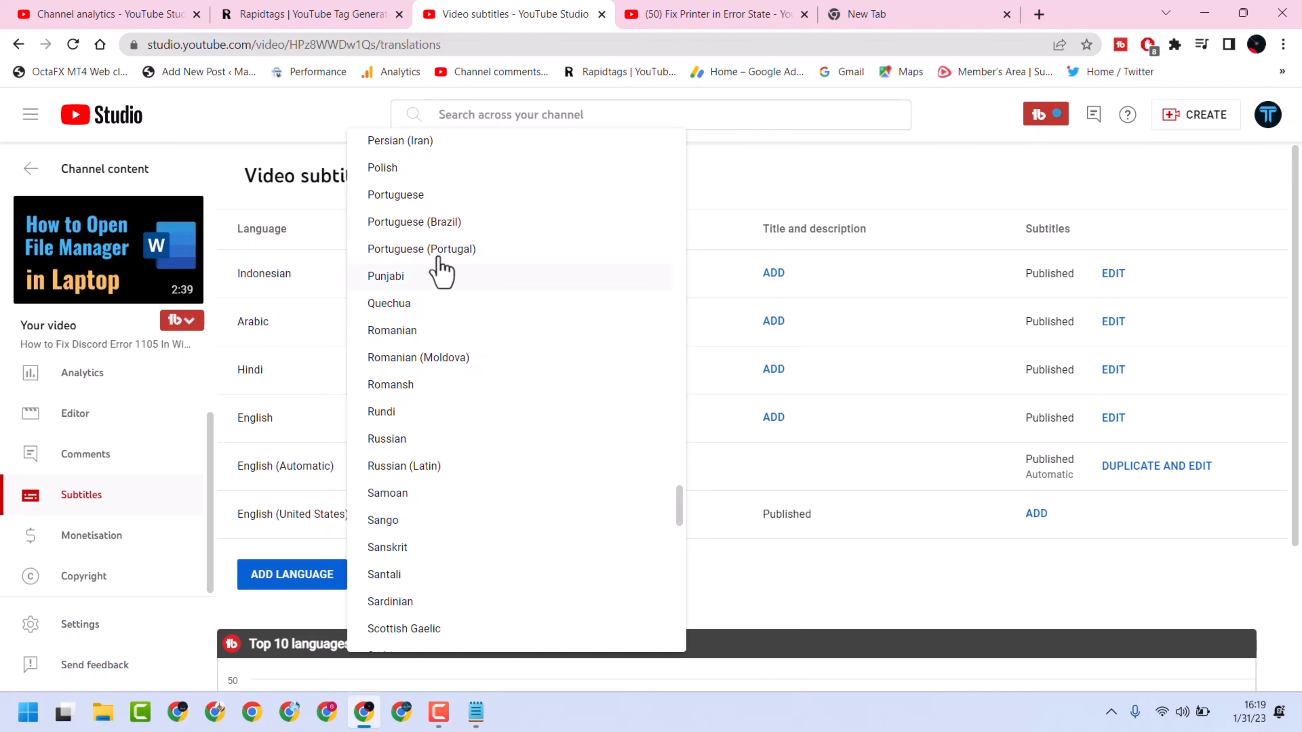
left_click(414, 223)
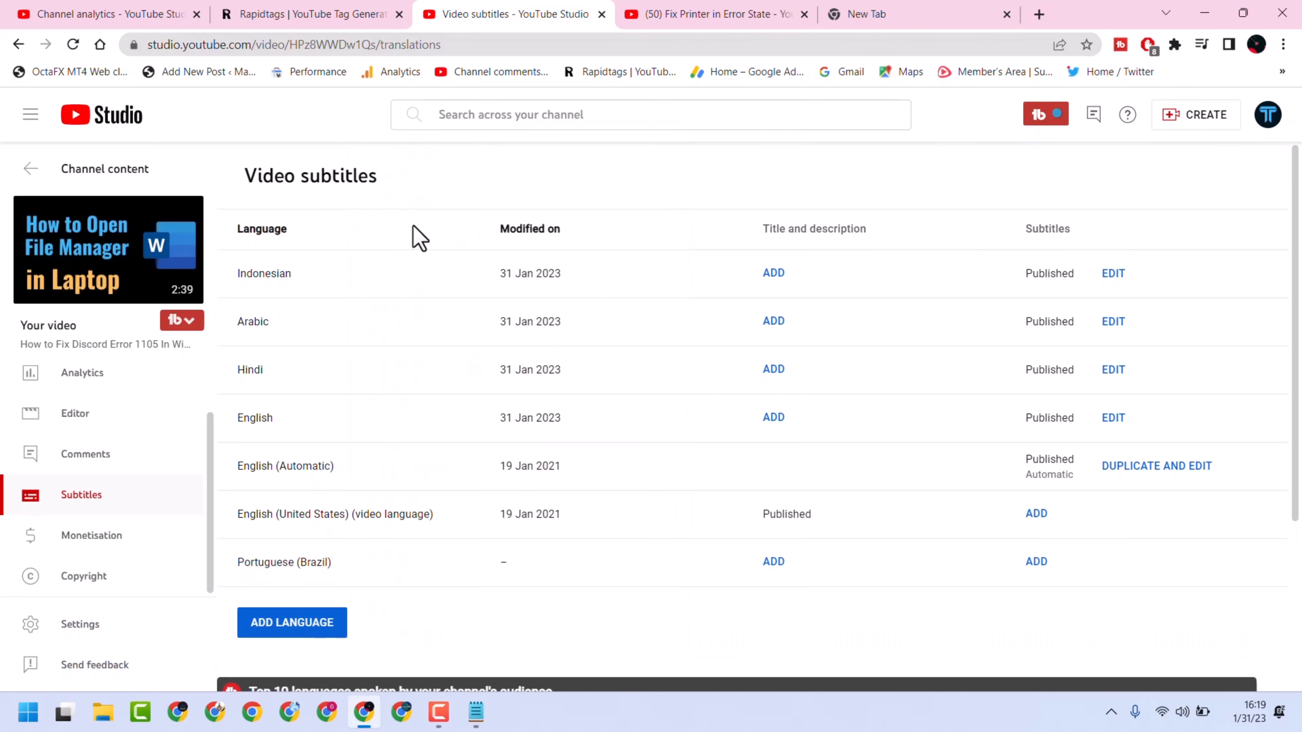
Step: Generate the Portuguese (Brazil) captions with Auto-translate and publish them
left_click(1036, 562)
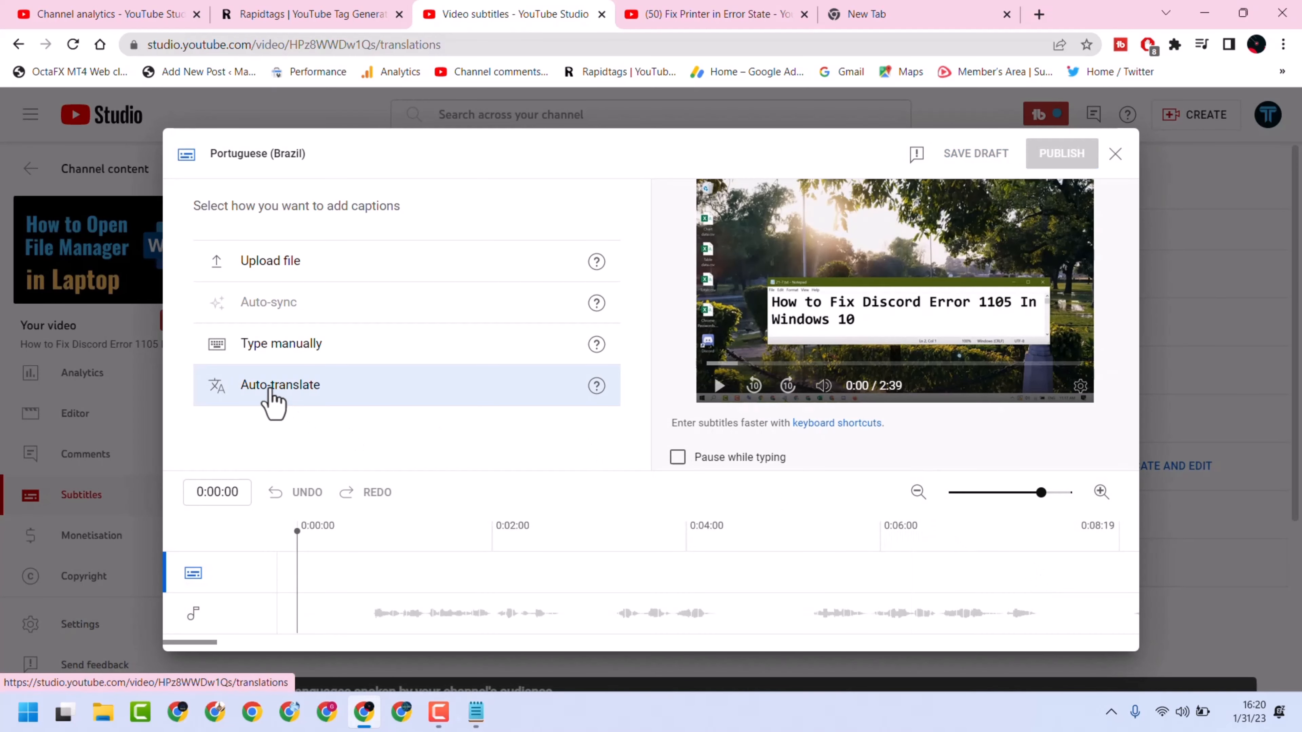
left_click(274, 399)
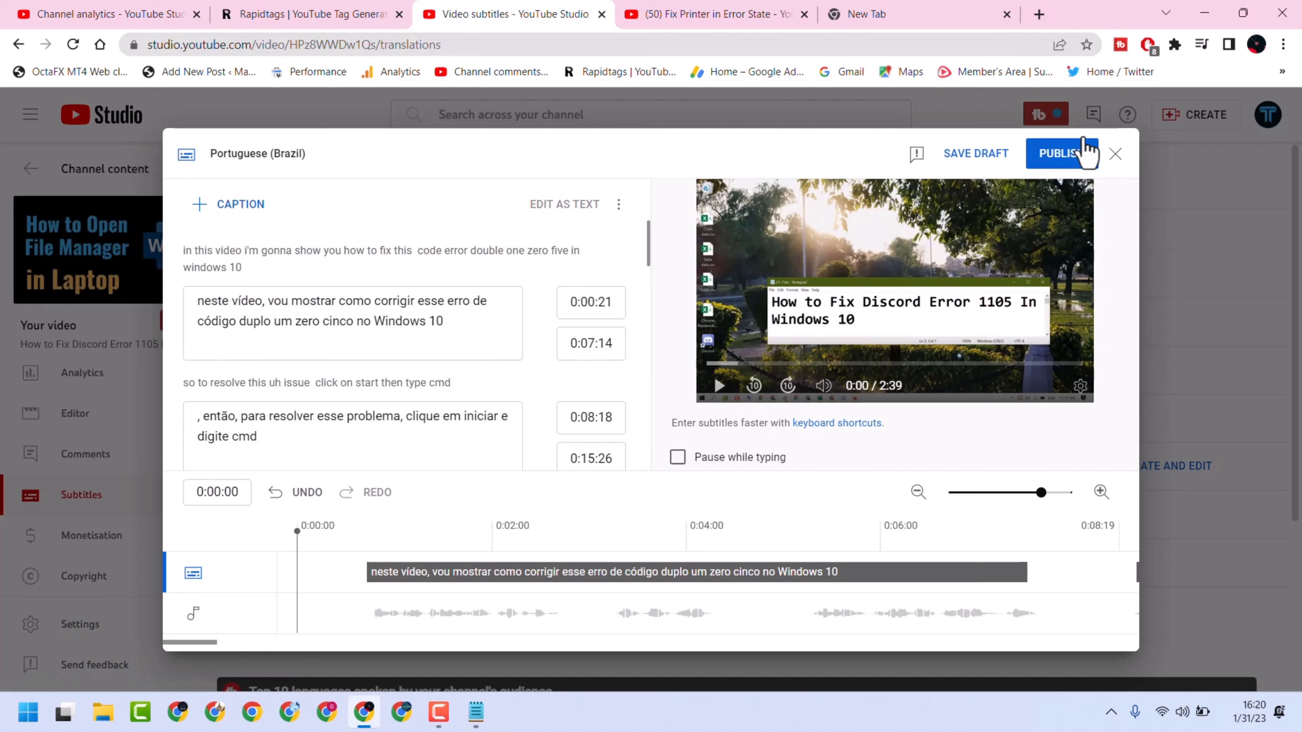
left_click(1060, 154)
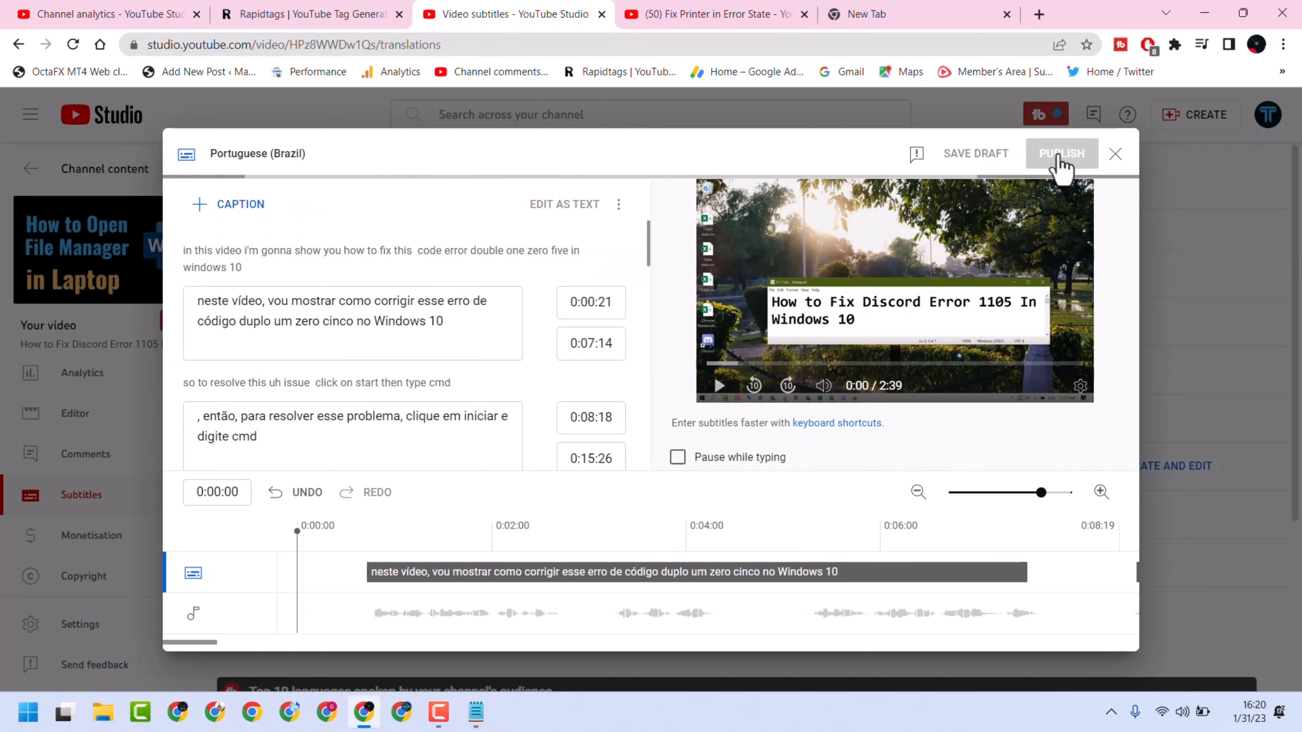